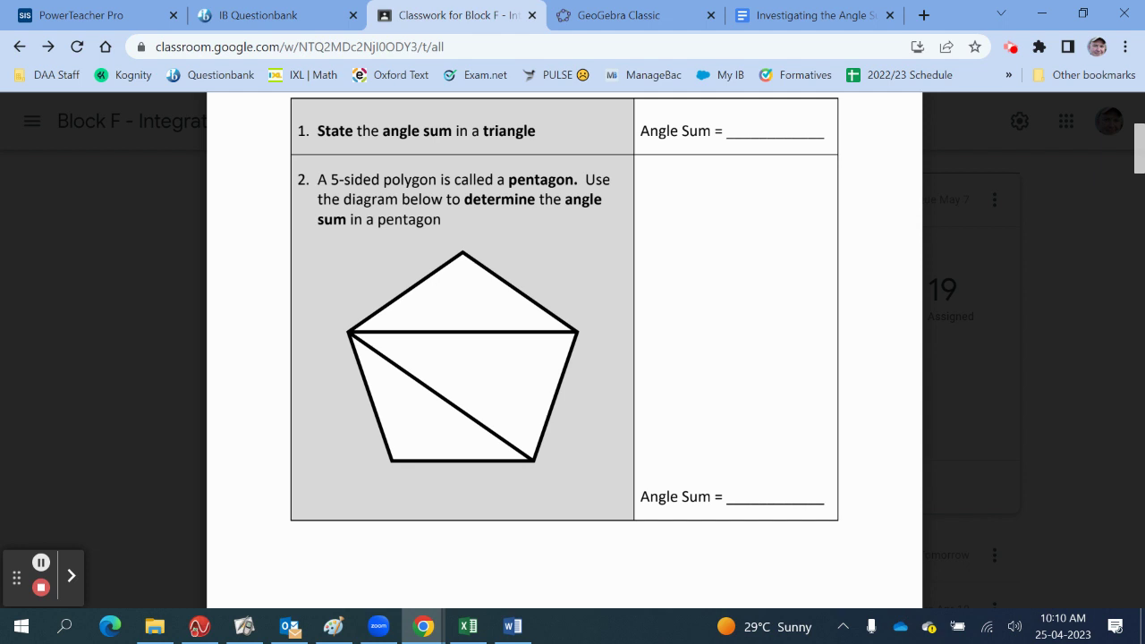
Switch from Classroom to the 'Investigating the Angle Sum of a Polygon' document
{"action": "left_click", "coordinate": [806, 15]}
Insert a 1 x 12 table below the document title
{"action": "left_click", "coordinate": [71, 575]}
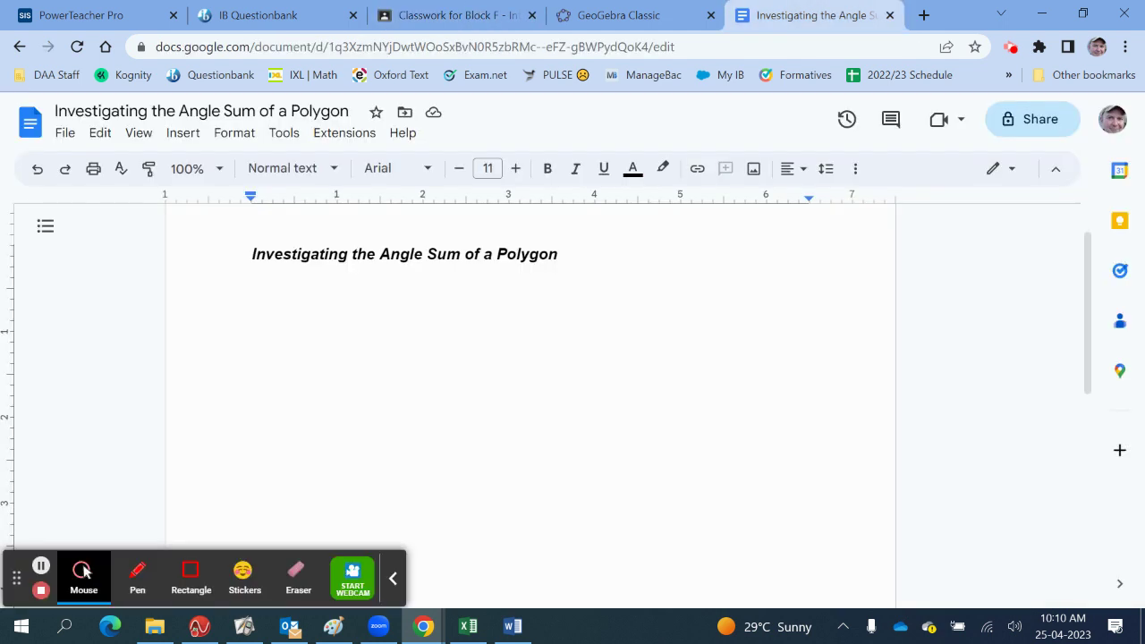
{"action": "left_click", "coordinate": [393, 579]}
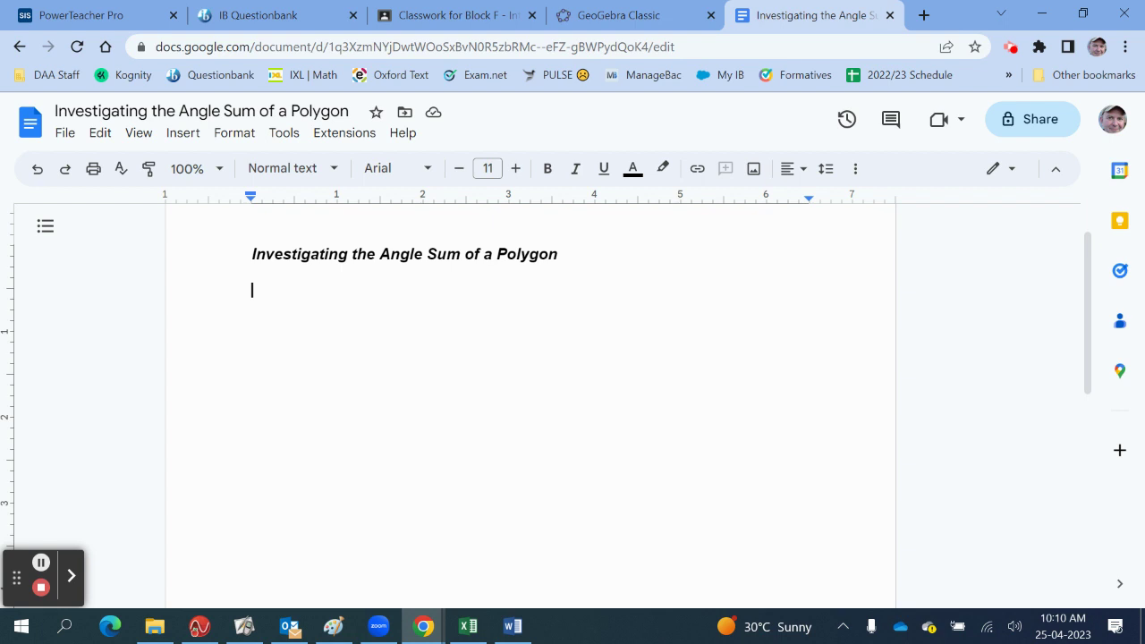
{"action": "key", "text": "alt+i"}
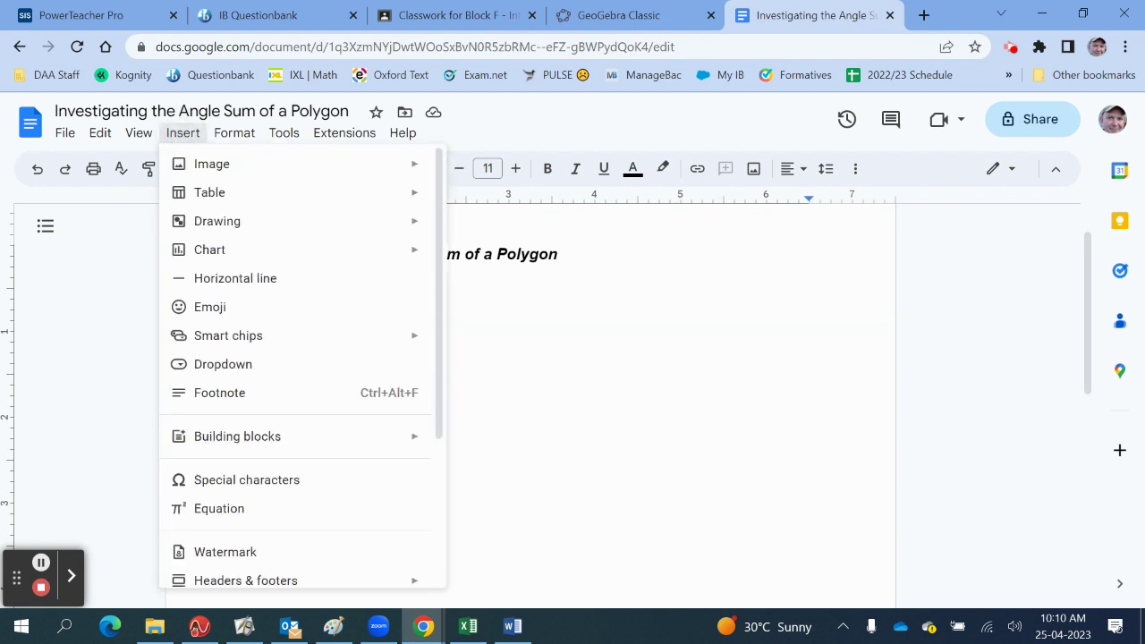
{"action": "left_click", "coordinate": [212, 193]}
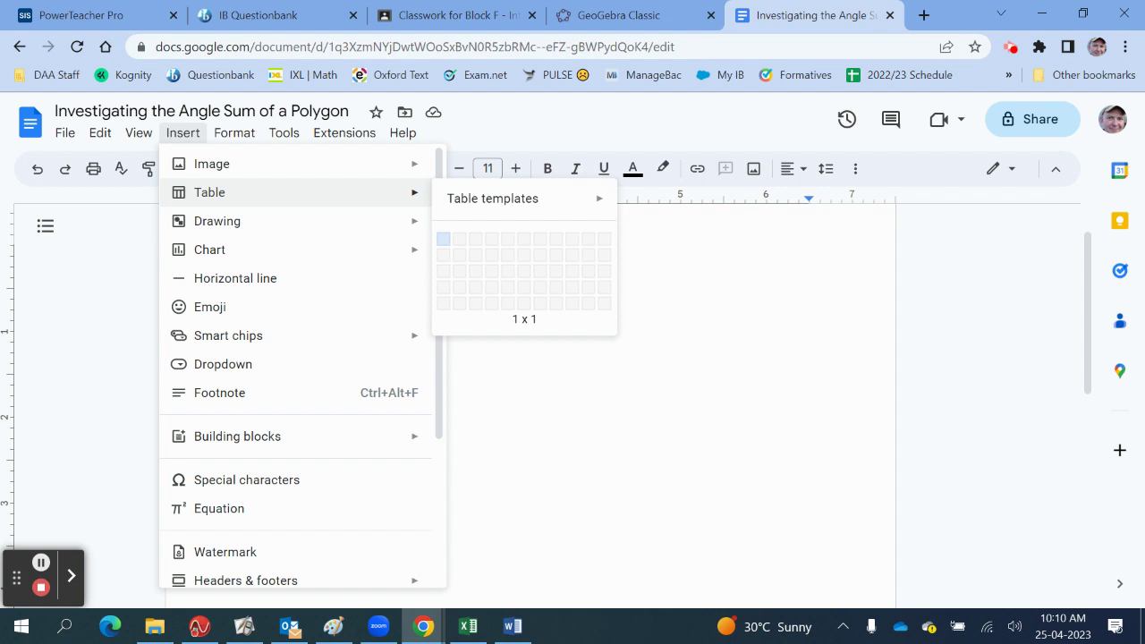
{"action": "left_click_drag", "start_coordinate": [443, 241], "coordinate": [440, 425]}
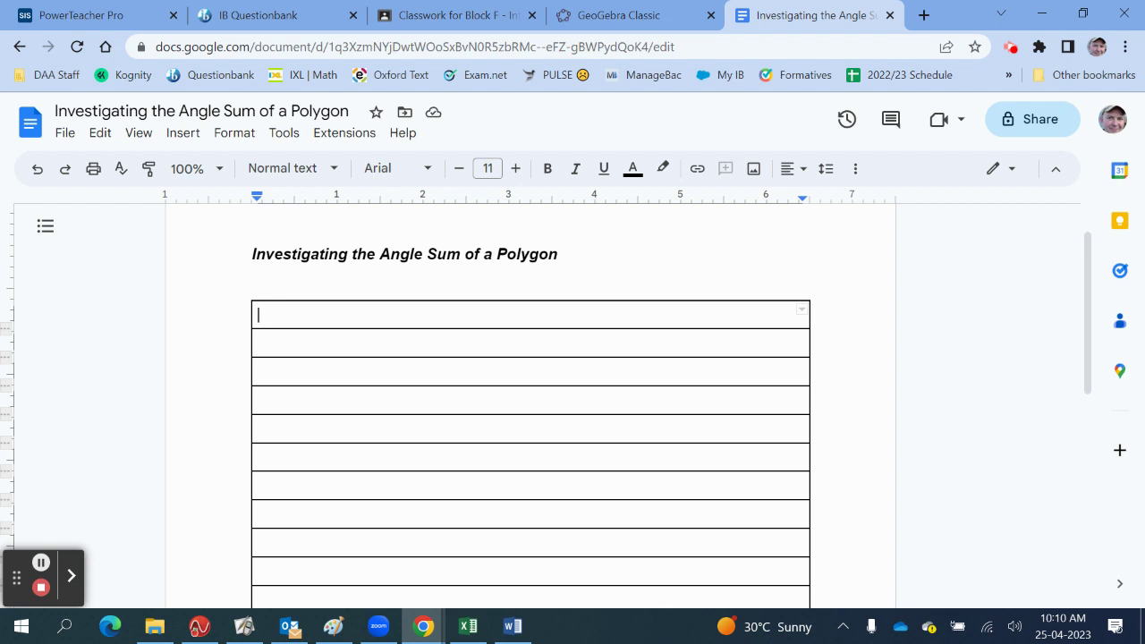
Type the bold heading 'Angle Sum in a Pentagon' in the table's second row
{"action": "left_click", "coordinate": [258, 344]}
{"action": "key", "text": "ctrl+3"}
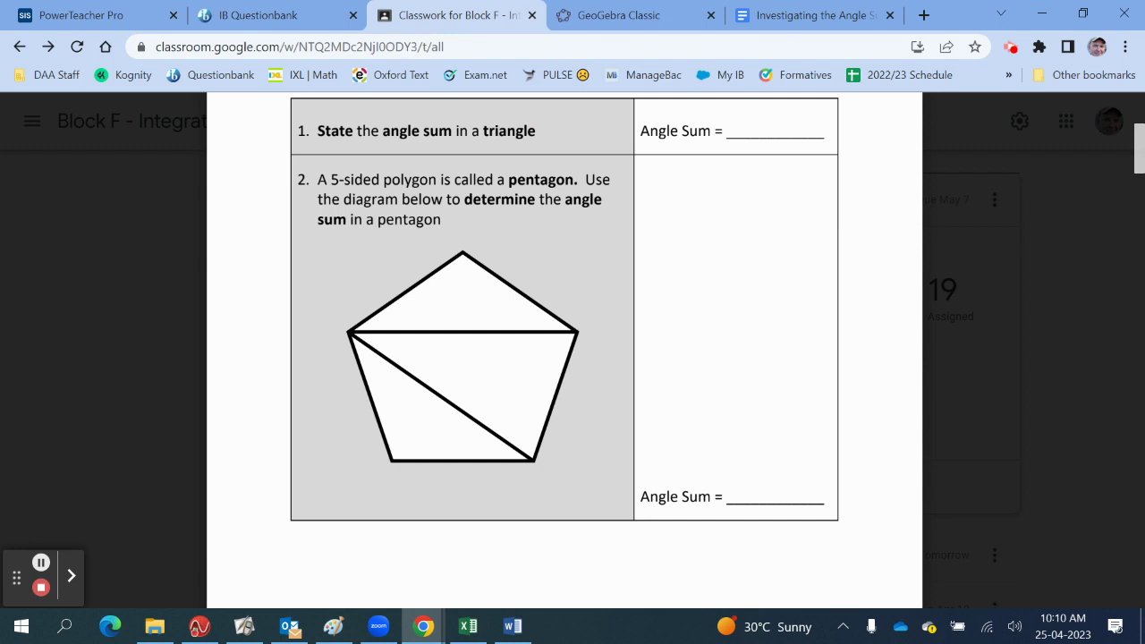
{"action": "key", "text": "ctrl+5"}
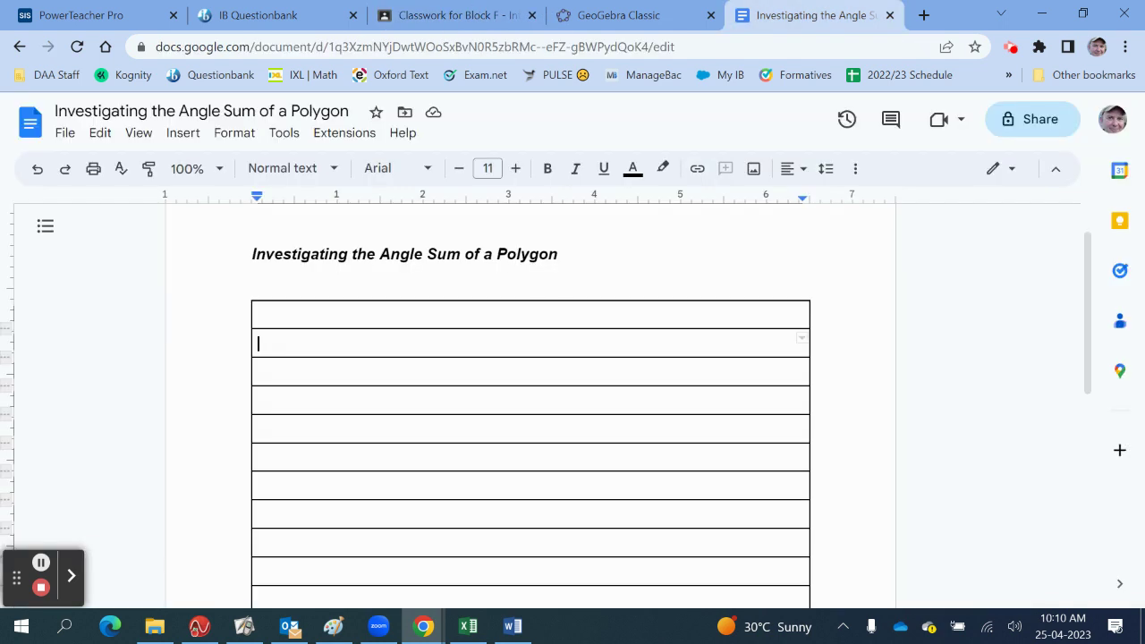
{"action": "type", "text": "Ang"}
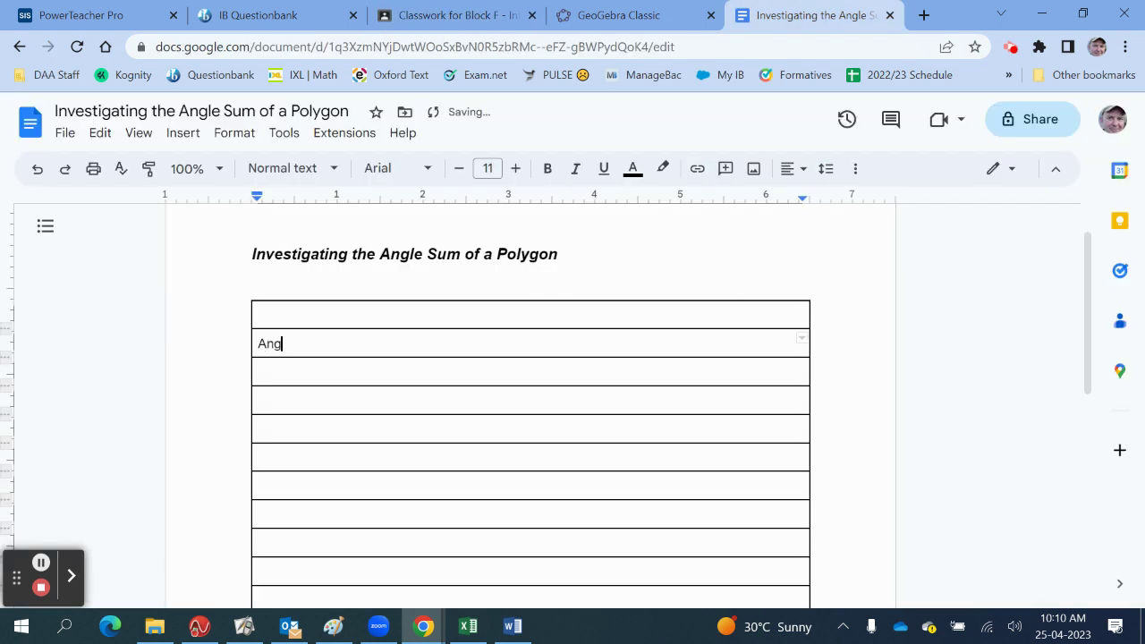
{"action": "type", "text": "le Sum in a Pentagon"}
{"action": "key", "text": "Return"}
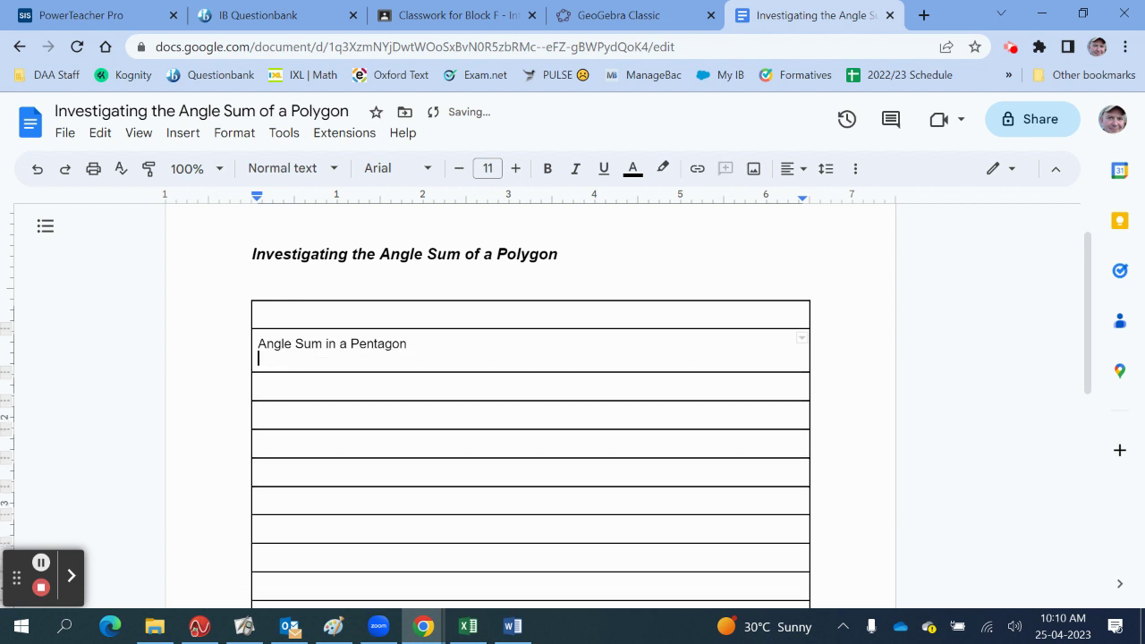
{"action": "left_click_drag", "start_coordinate": [415, 343], "coordinate": [256, 342]}
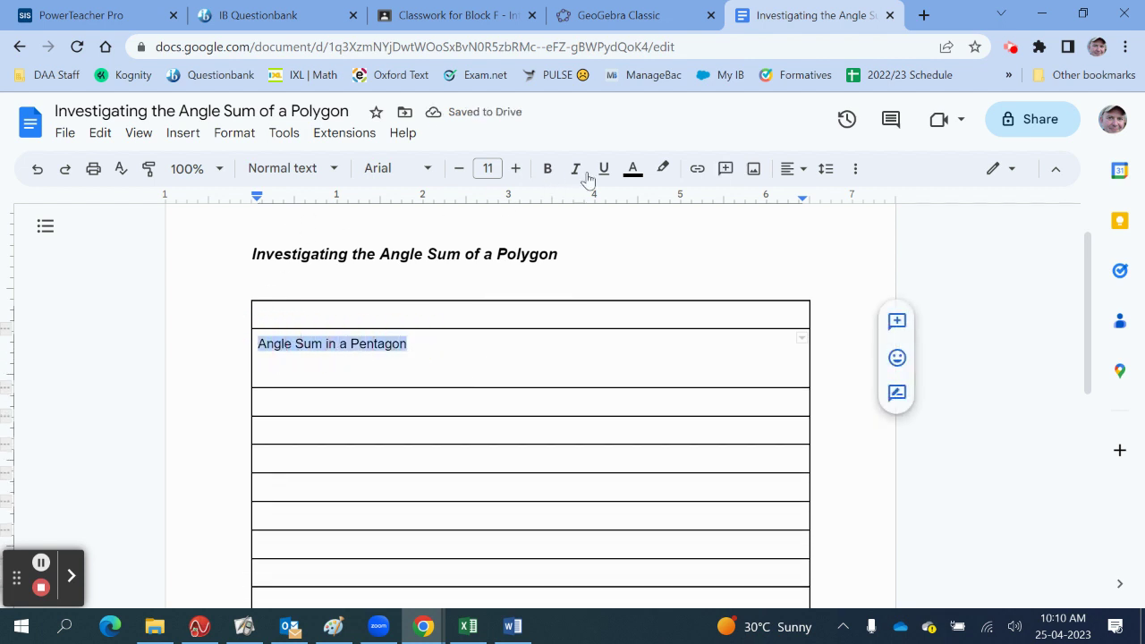
{"action": "left_click", "coordinate": [549, 169]}
{"action": "left_click", "coordinate": [347, 373]}
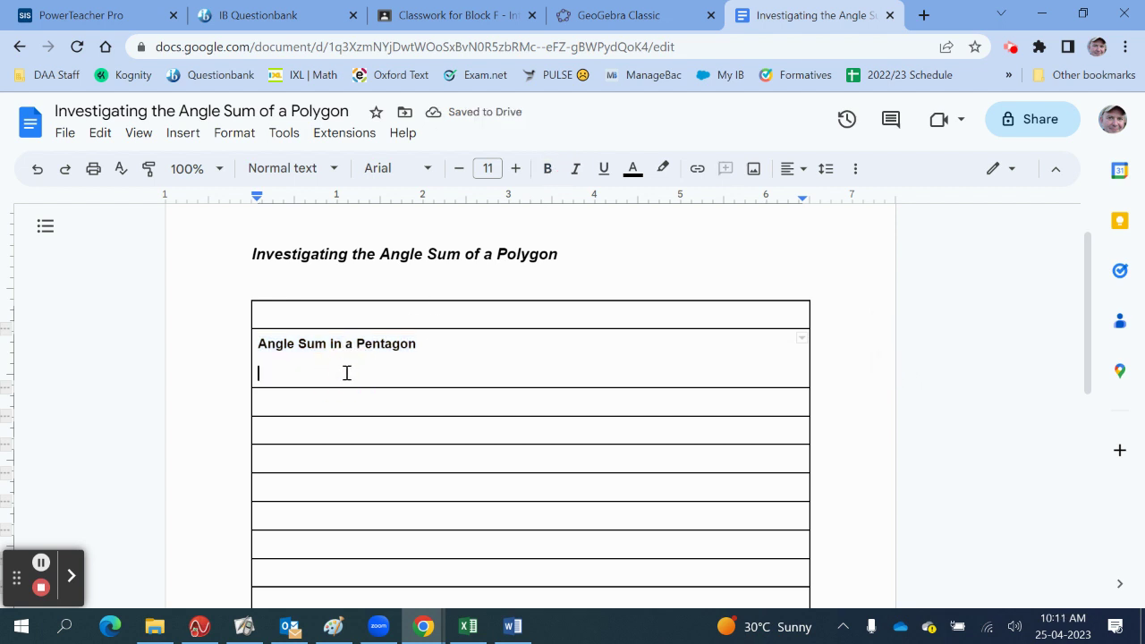
{"action": "key", "text": "ctrl+shift+Tab"}
Pan the empty GeoGebra grid so the origin sits at the lower left
{"action": "mouse_move", "coordinate": [84, 573]}
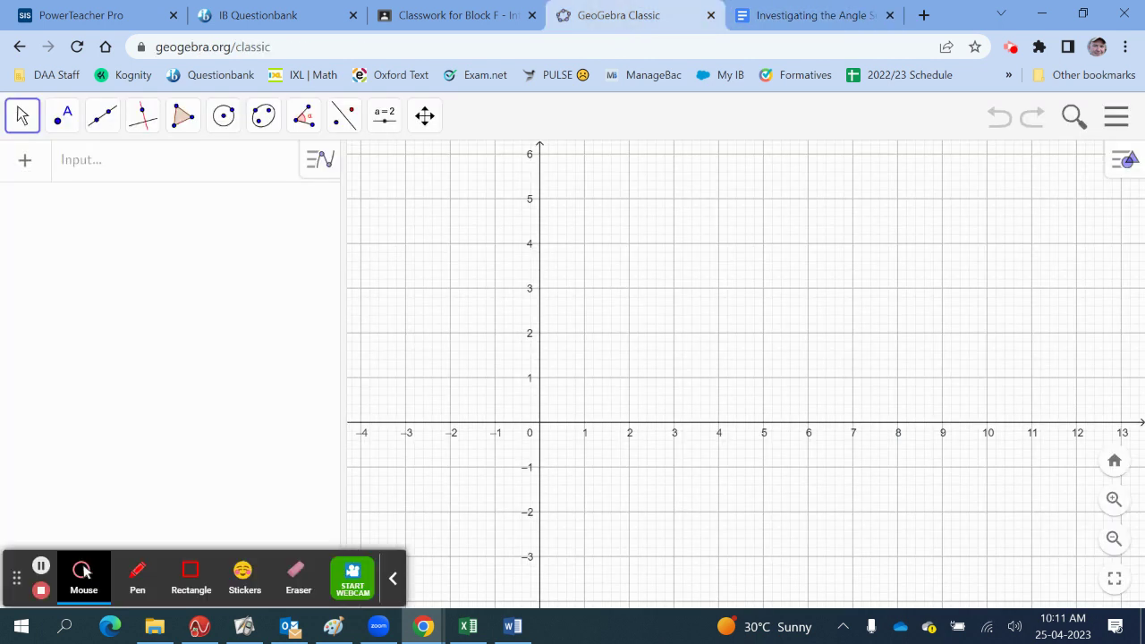
{"action": "left_click", "coordinate": [213, 47]}
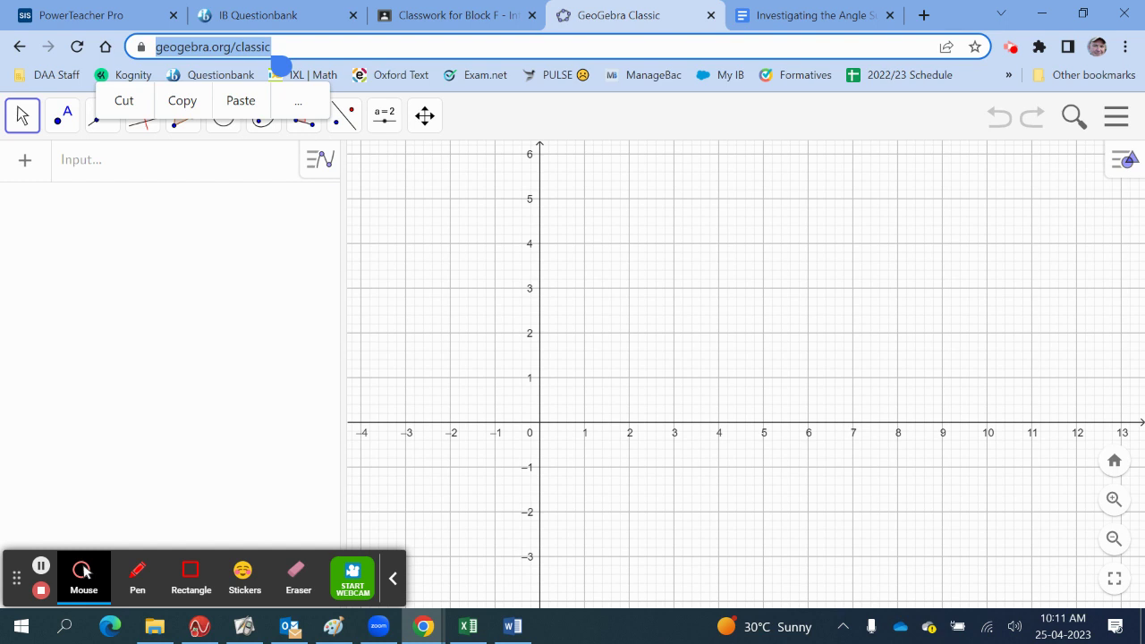
{"action": "left_click", "coordinate": [340, 47]}
{"action": "left_click", "coordinate": [245, 276]}
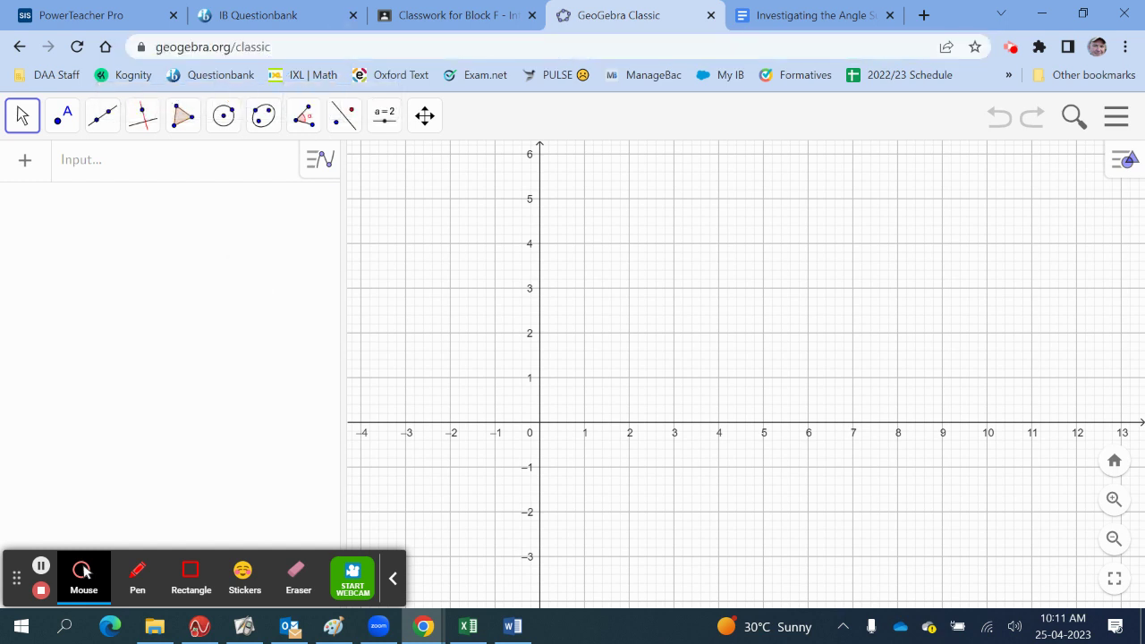
{"action": "left_click", "coordinate": [83, 573]}
{"action": "left_click_drag", "start_coordinate": [614, 366], "coordinate": [523, 457]}
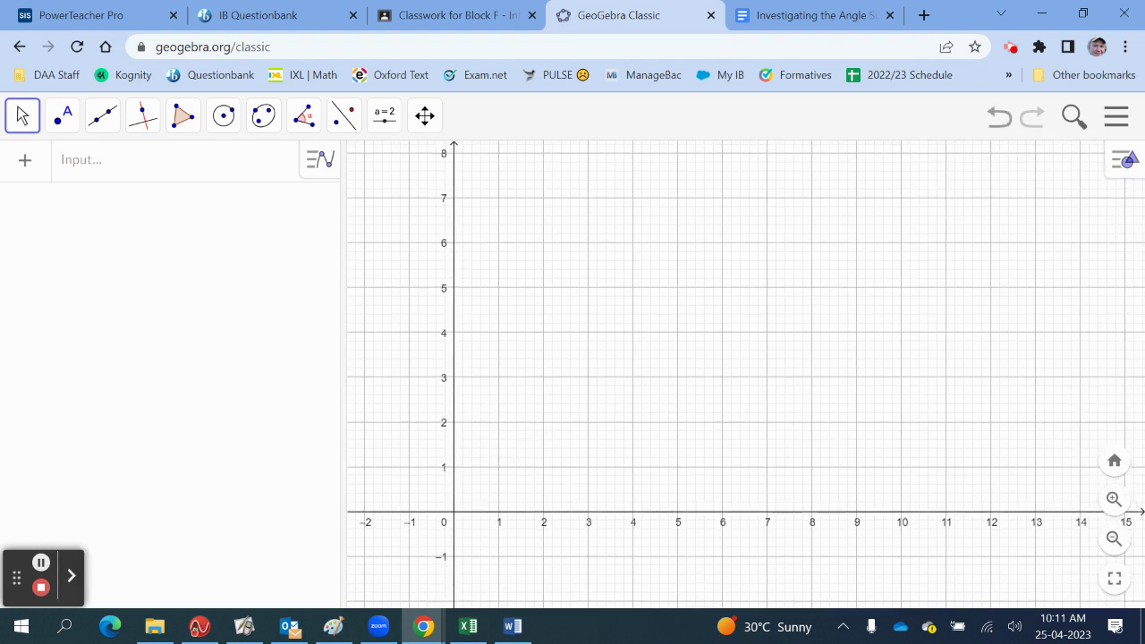
{"action": "left_click", "coordinate": [183, 116]}
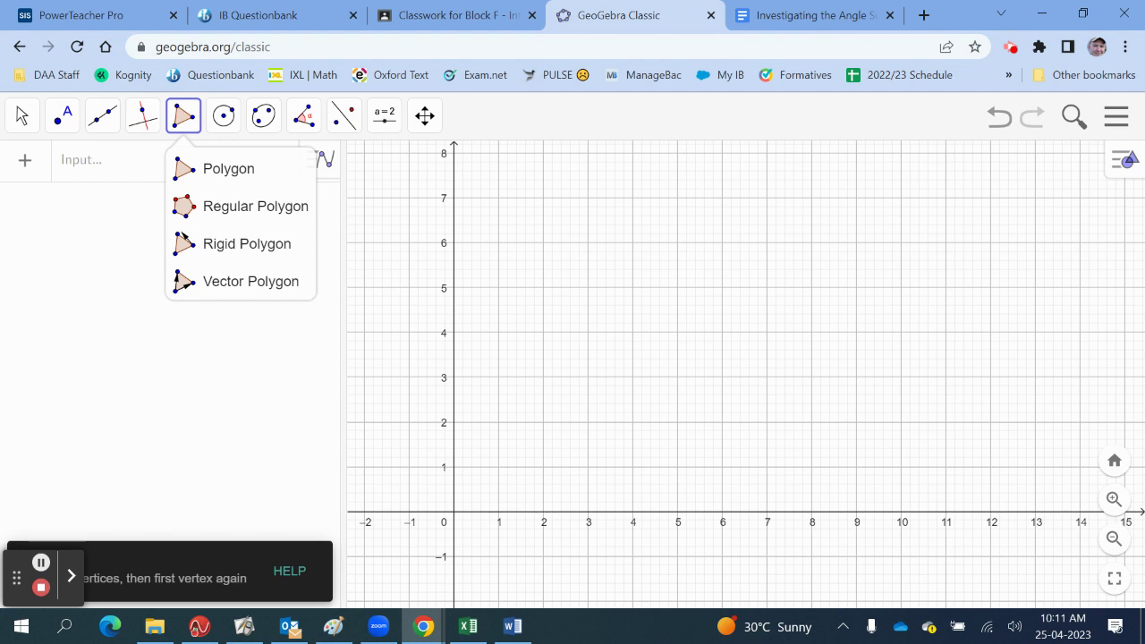
Draw a regular 5-vertex pentagon on base points (3, 1) and (6, 1)
{"action": "left_click", "coordinate": [230, 205]}
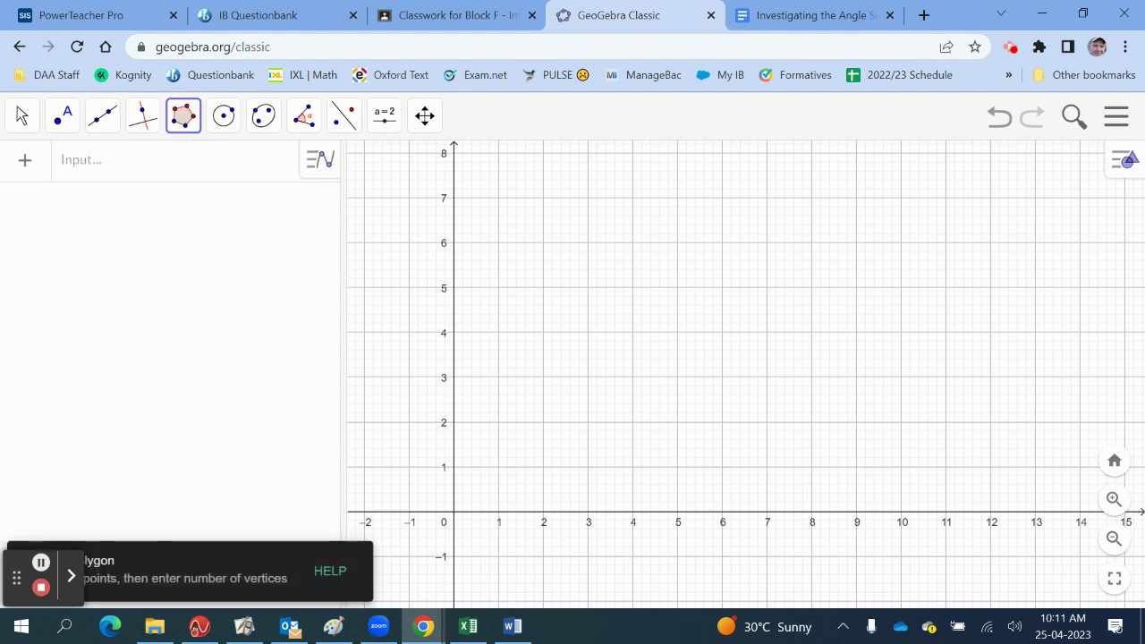
{"action": "left_click", "coordinate": [588, 466]}
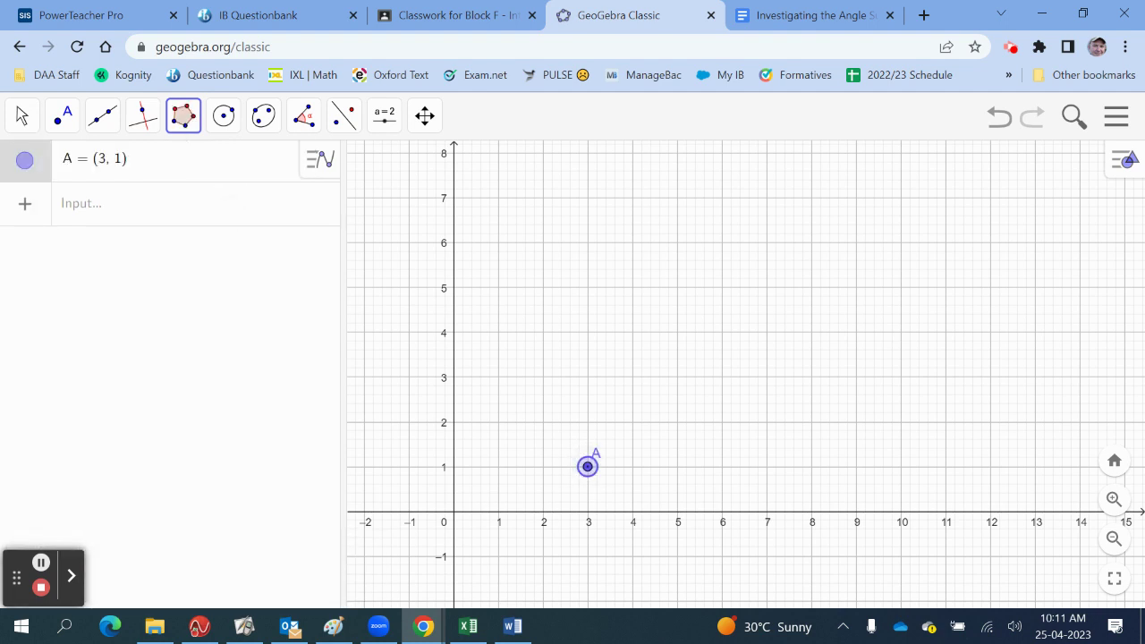
{"action": "left_click", "coordinate": [722, 467]}
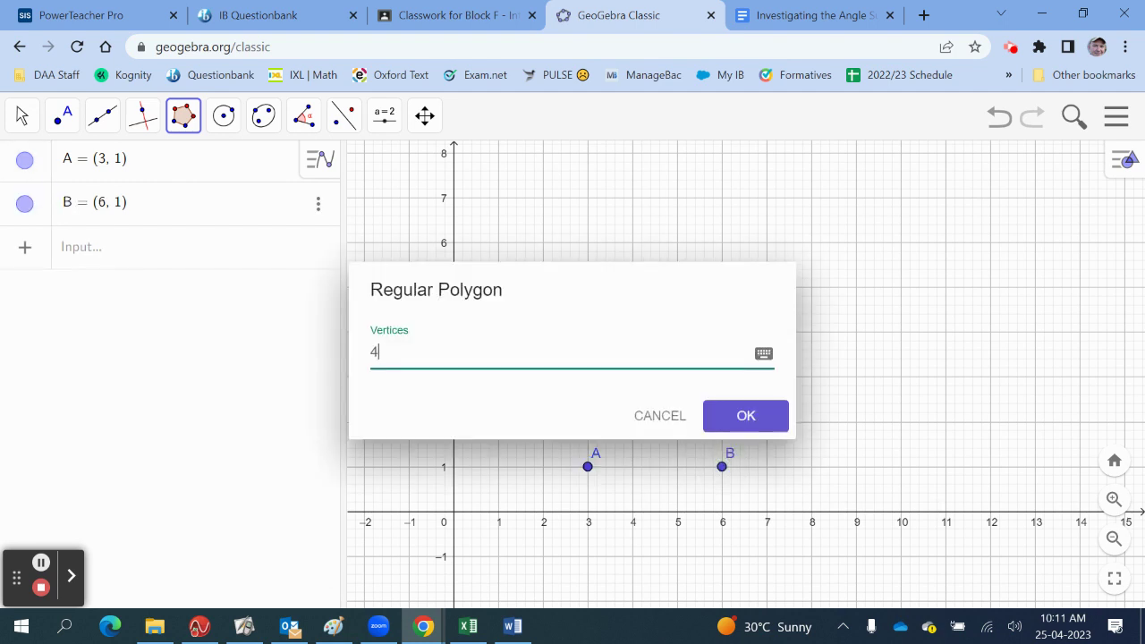
{"action": "key", "text": "BackSpace"}
{"action": "type", "text": "5"}
{"action": "key", "text": "Return"}
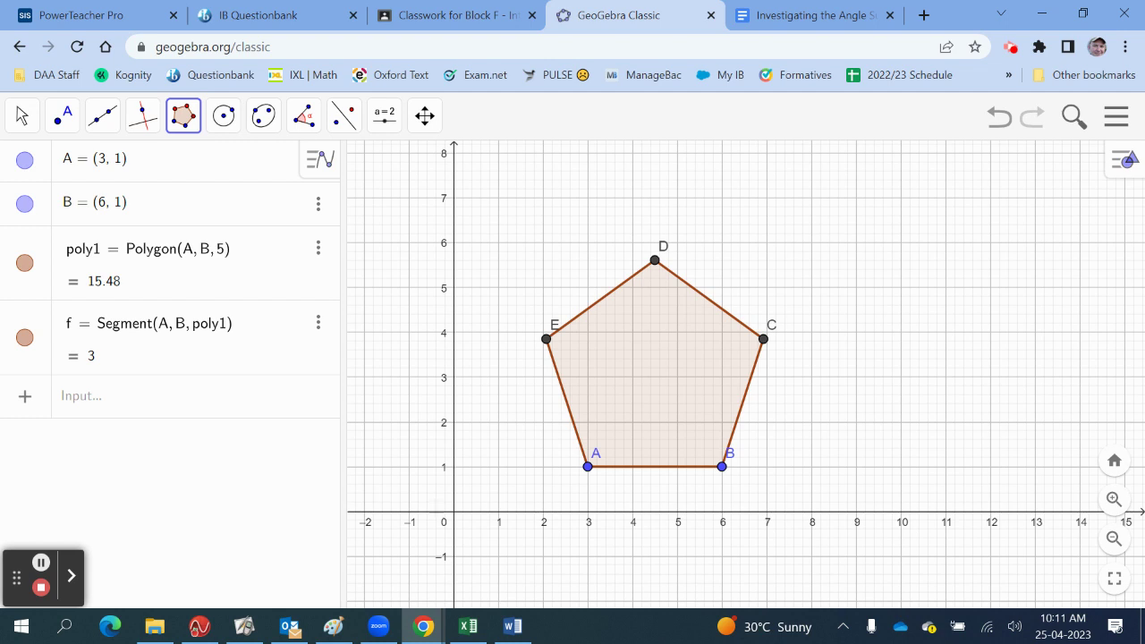
{"action": "left_click", "coordinate": [1124, 160]}
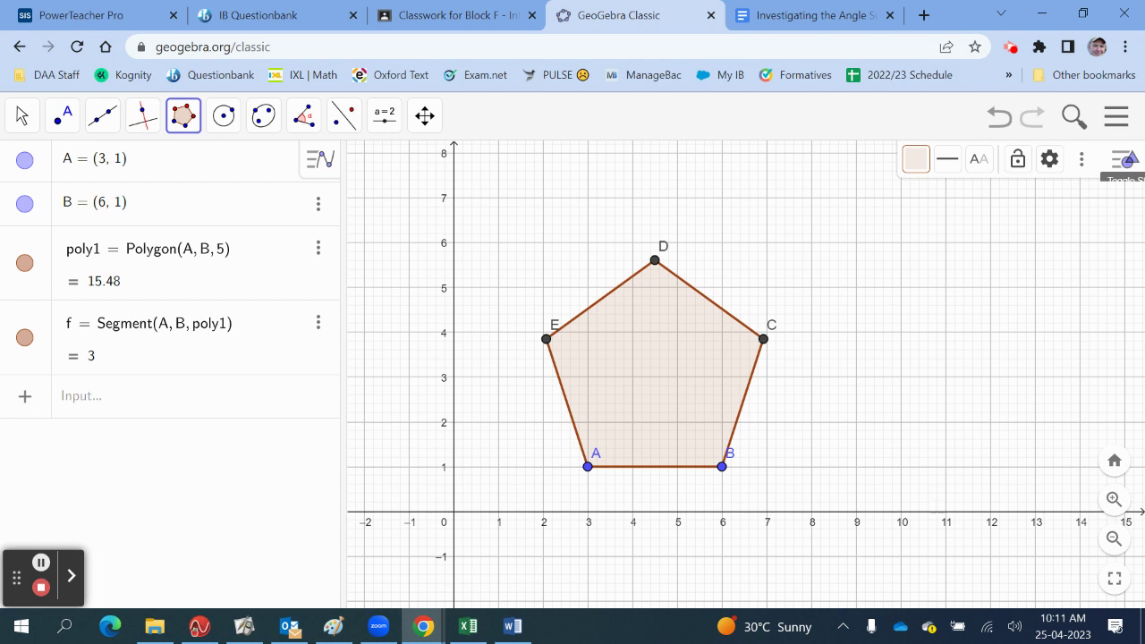
{"action": "left_click", "coordinate": [1008, 266]}
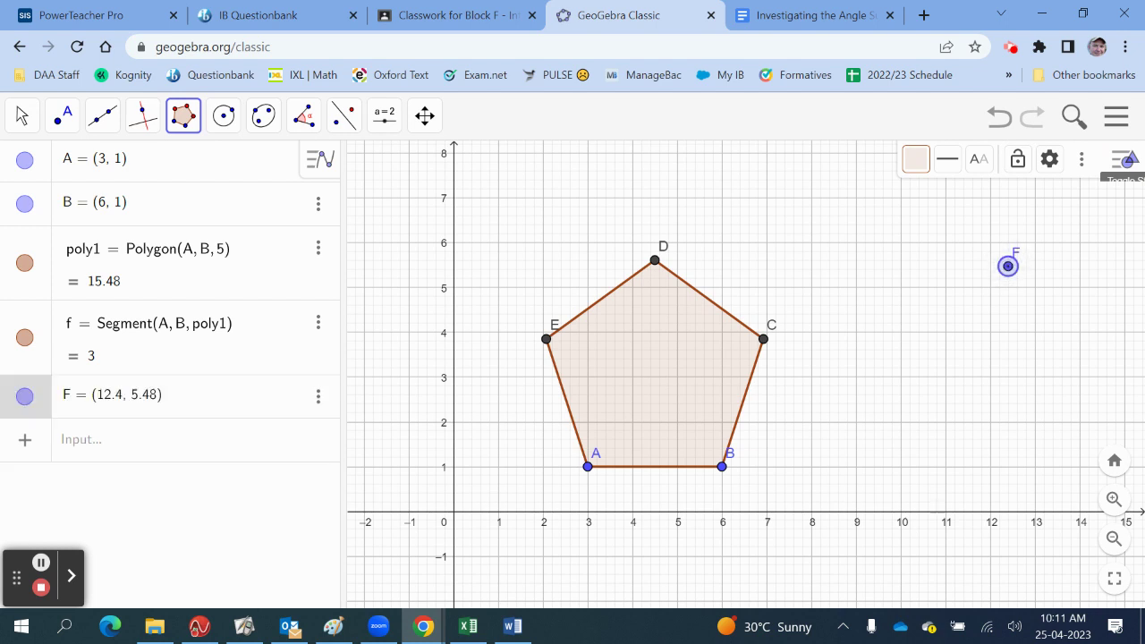
Undo the stray point F and nudge the pentagon view up and left
{"action": "left_click", "coordinate": [999, 116]}
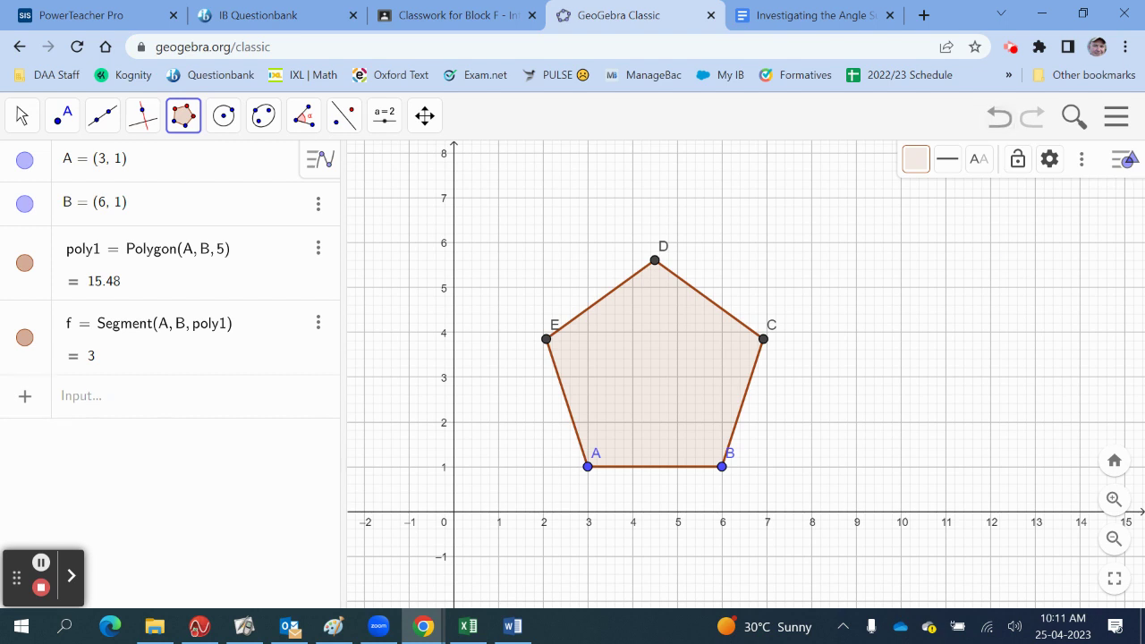
{"action": "left_click", "coordinate": [22, 116]}
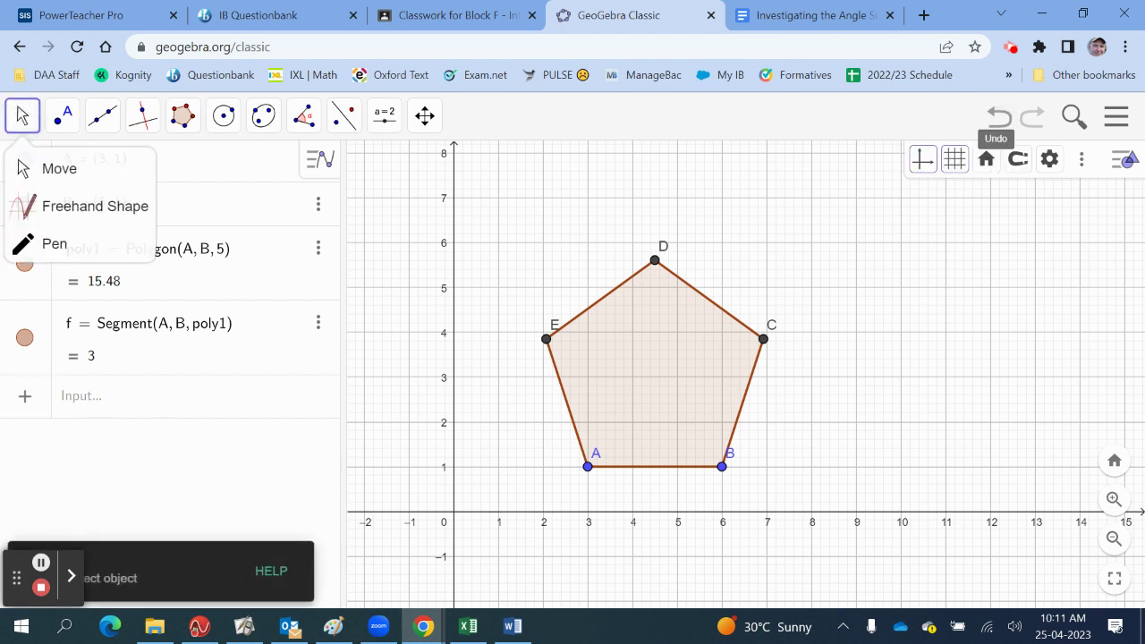
{"action": "left_click", "coordinate": [897, 253]}
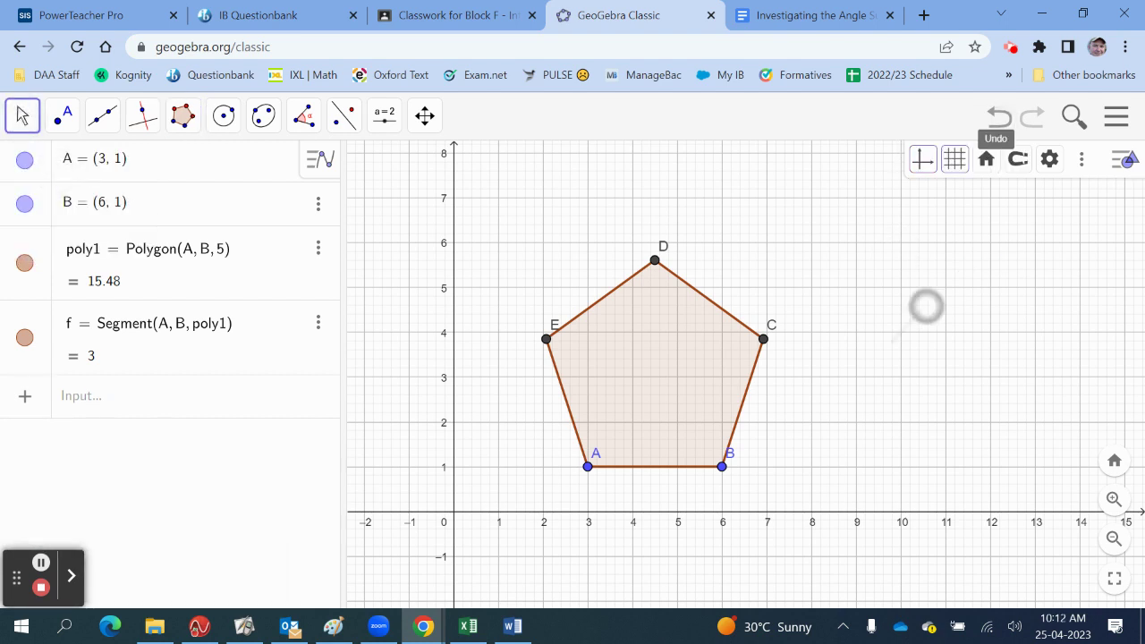
{"action": "left_click_drag", "start_coordinate": [928, 304], "coordinate": [956, 255]}
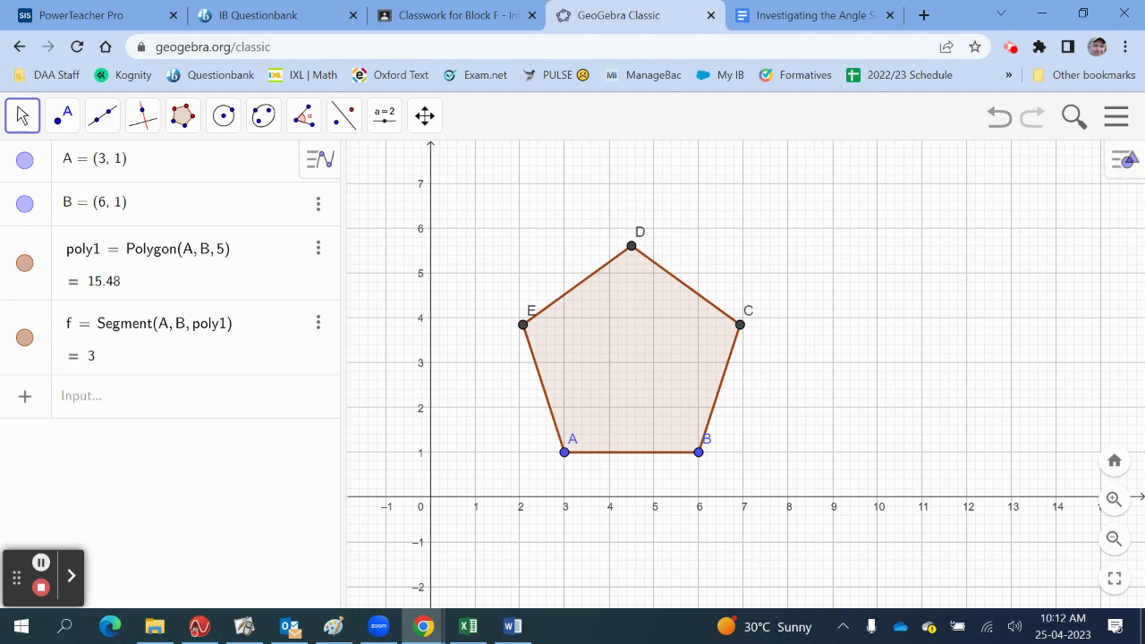
Hide the coordinate axes and set the grid to No Grid
{"action": "left_click", "coordinate": [923, 159]}
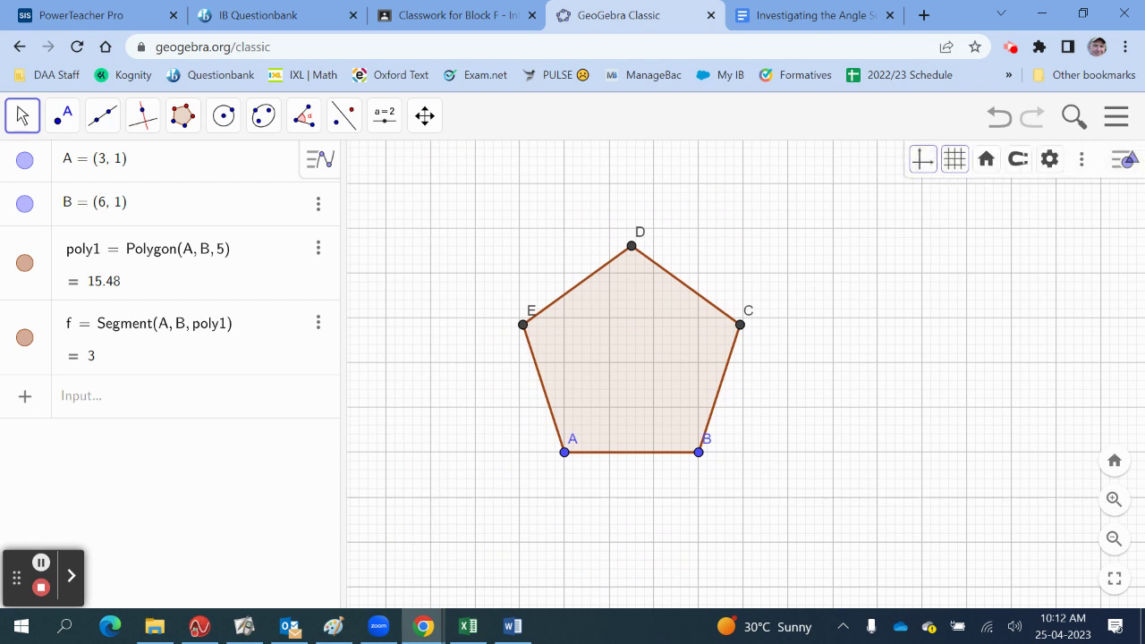
{"action": "left_click", "coordinate": [955, 158]}
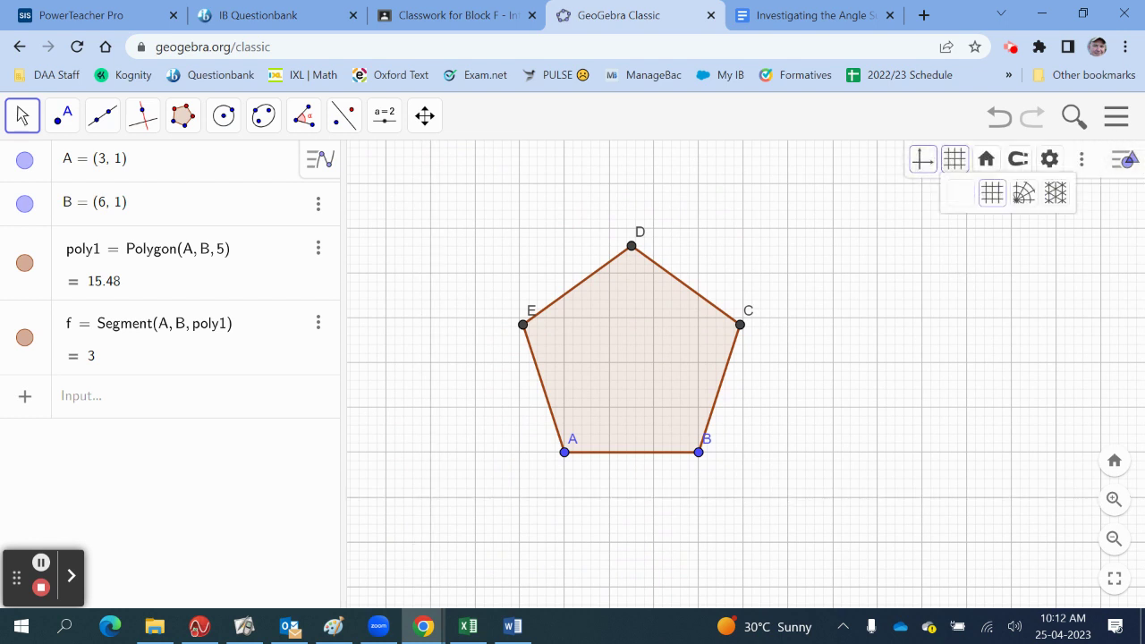
{"action": "left_click", "coordinate": [961, 193]}
{"action": "left_click", "coordinate": [1001, 365]}
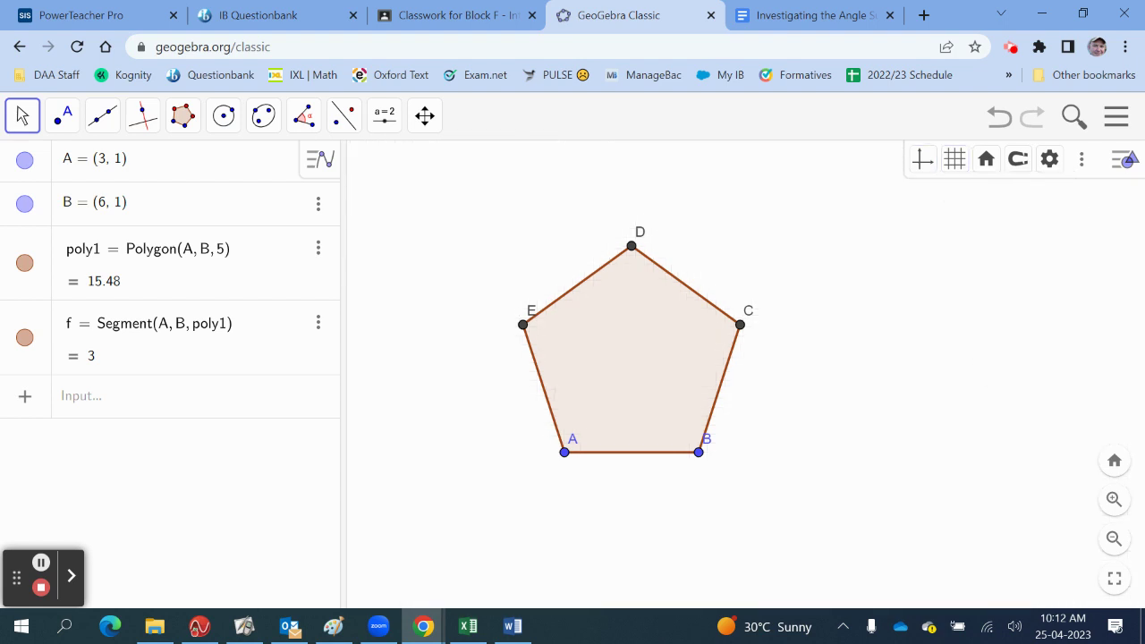
Draw segments from A to D and from B to D across the pentagon
{"action": "left_click", "coordinate": [103, 115]}
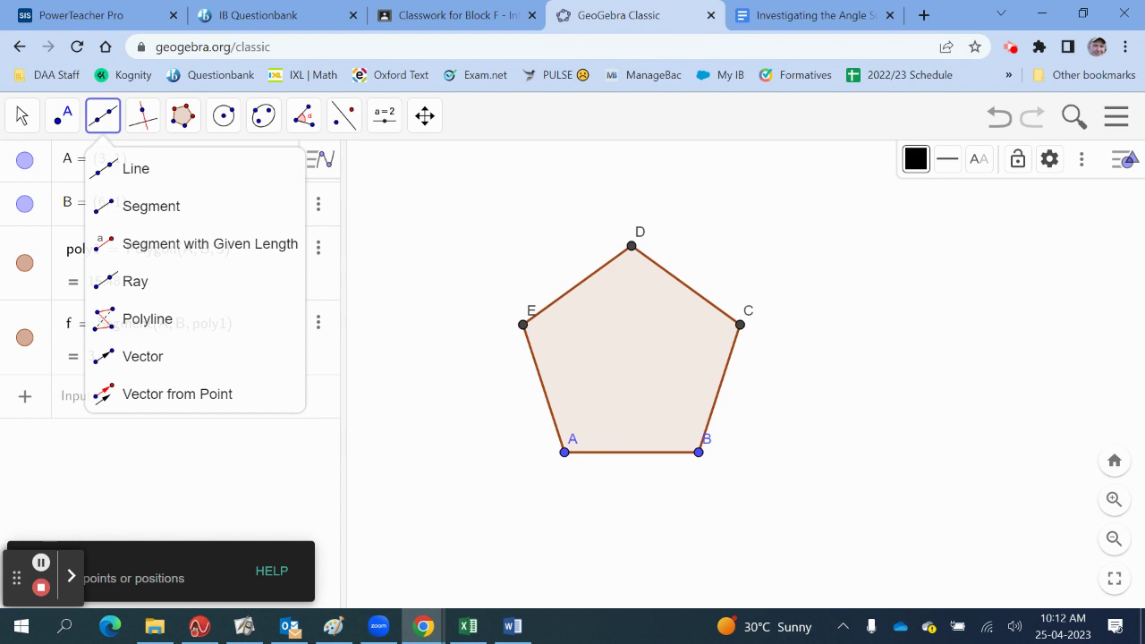
{"action": "left_click", "coordinate": [564, 451]}
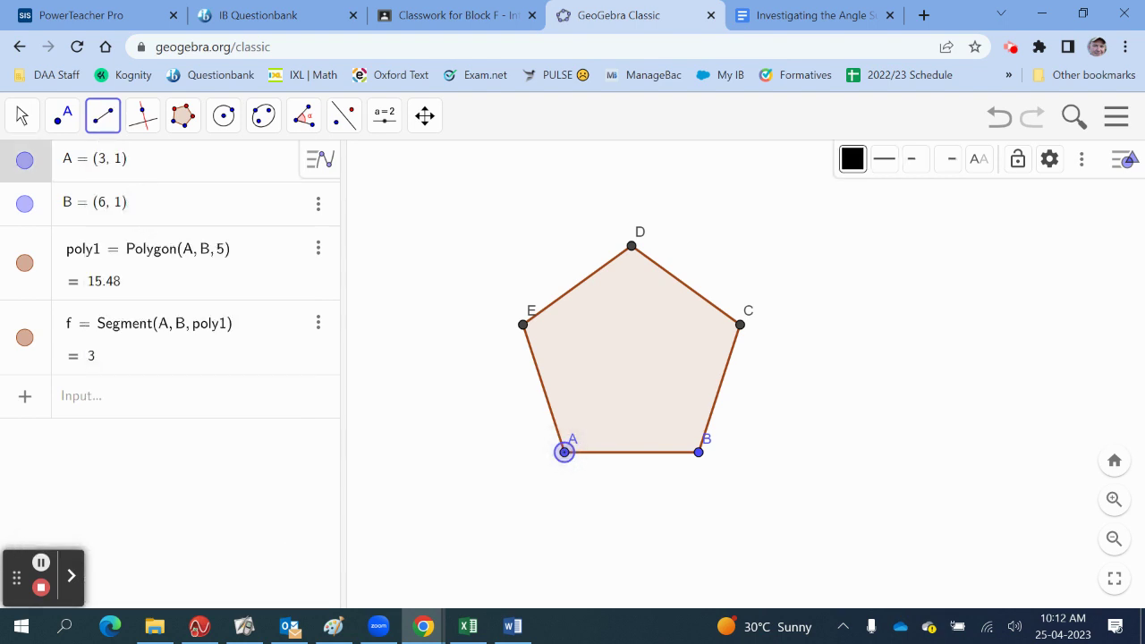
{"action": "left_click", "coordinate": [631, 246]}
{"action": "left_click", "coordinate": [699, 452]}
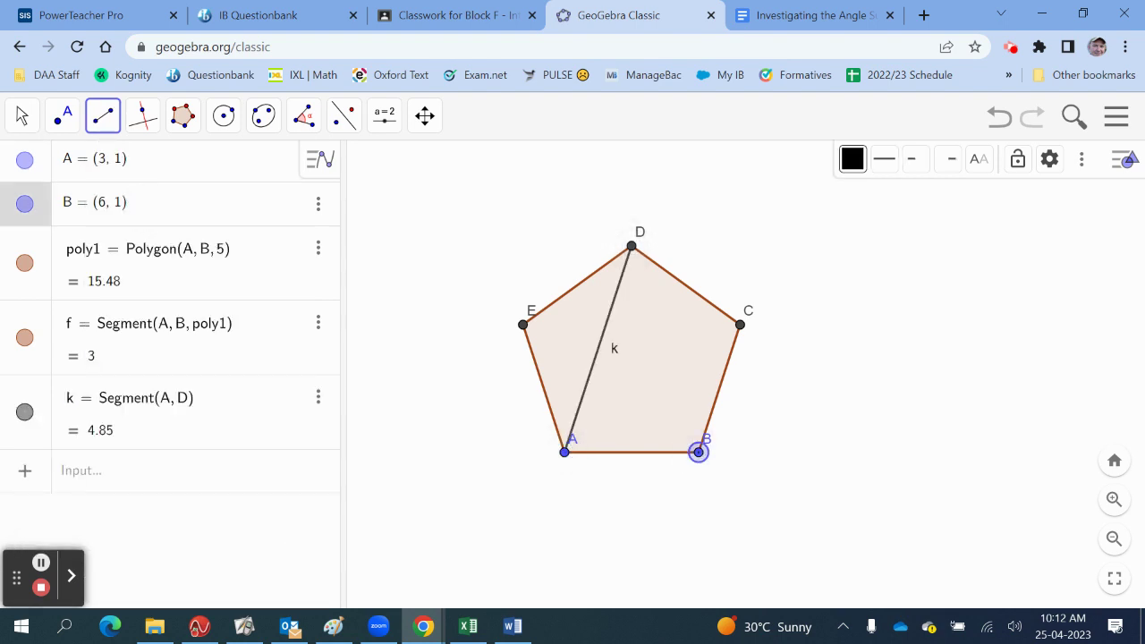
{"action": "left_click", "coordinate": [631, 246]}
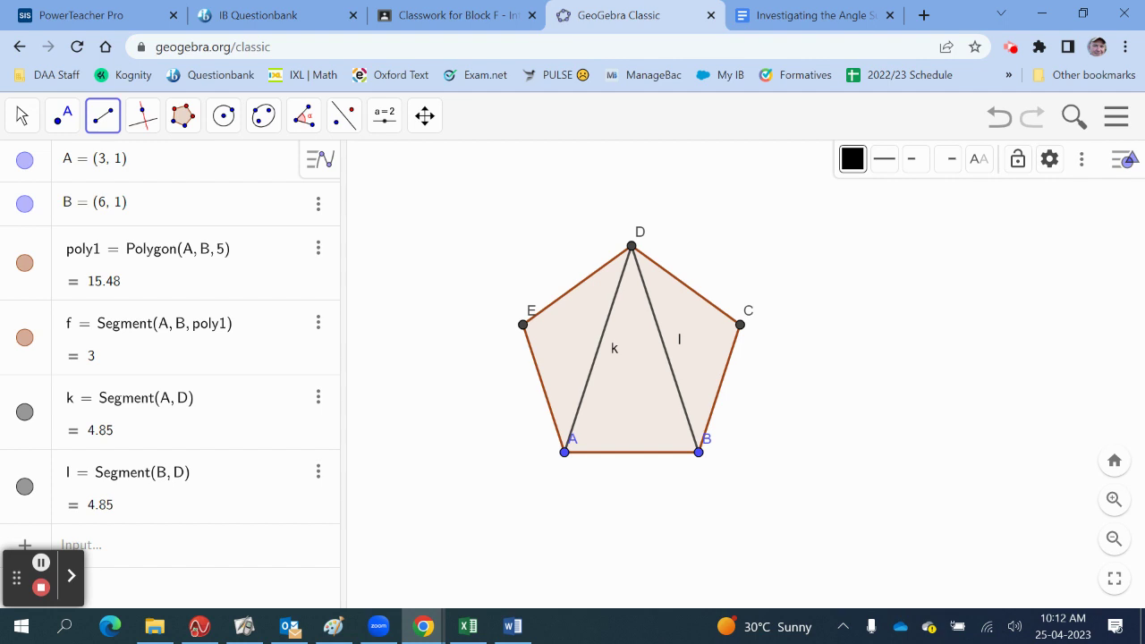
{"action": "left_click", "coordinate": [22, 115]}
Hide the labels of diagonals k and l
{"action": "left_click", "coordinate": [49, 166]}
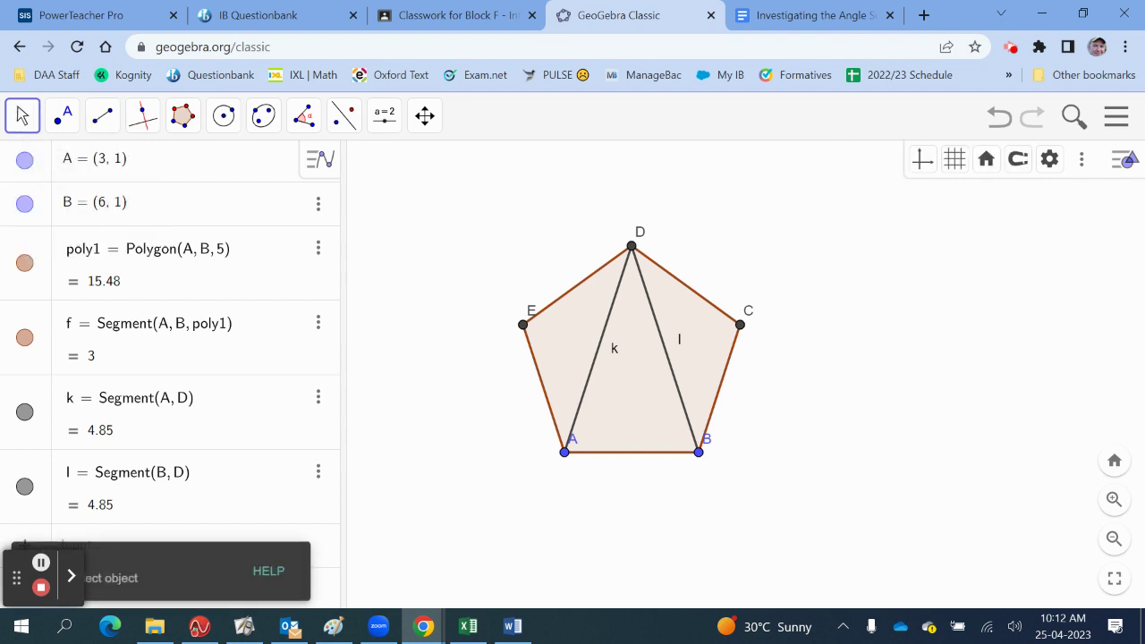
{"action": "left_click", "coordinate": [601, 340]}
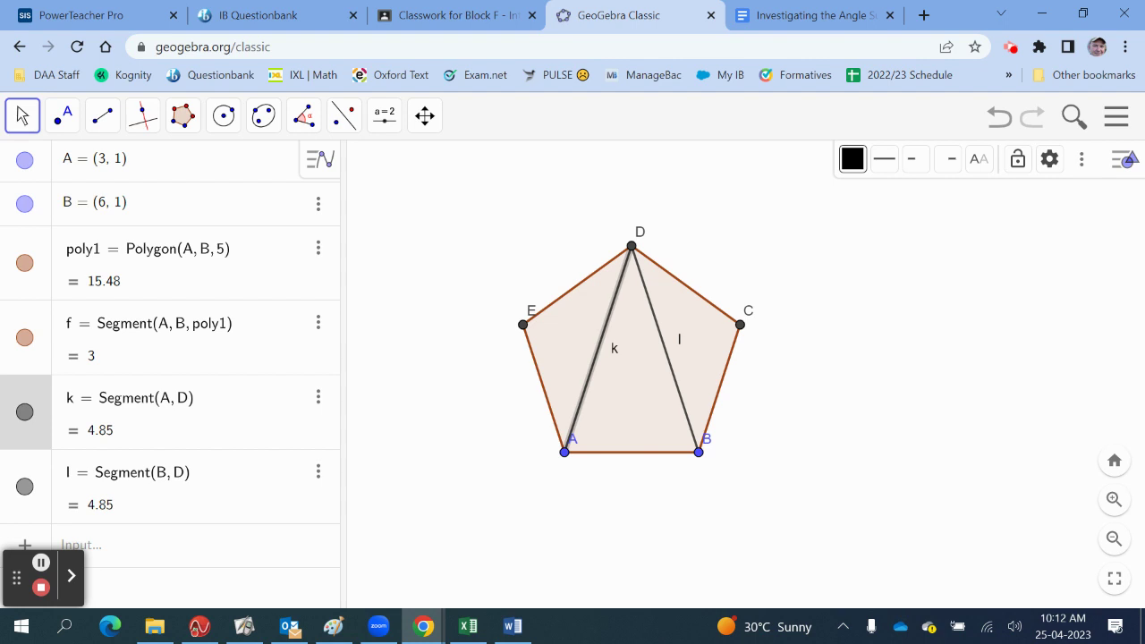
{"action": "left_click", "coordinate": [979, 158]}
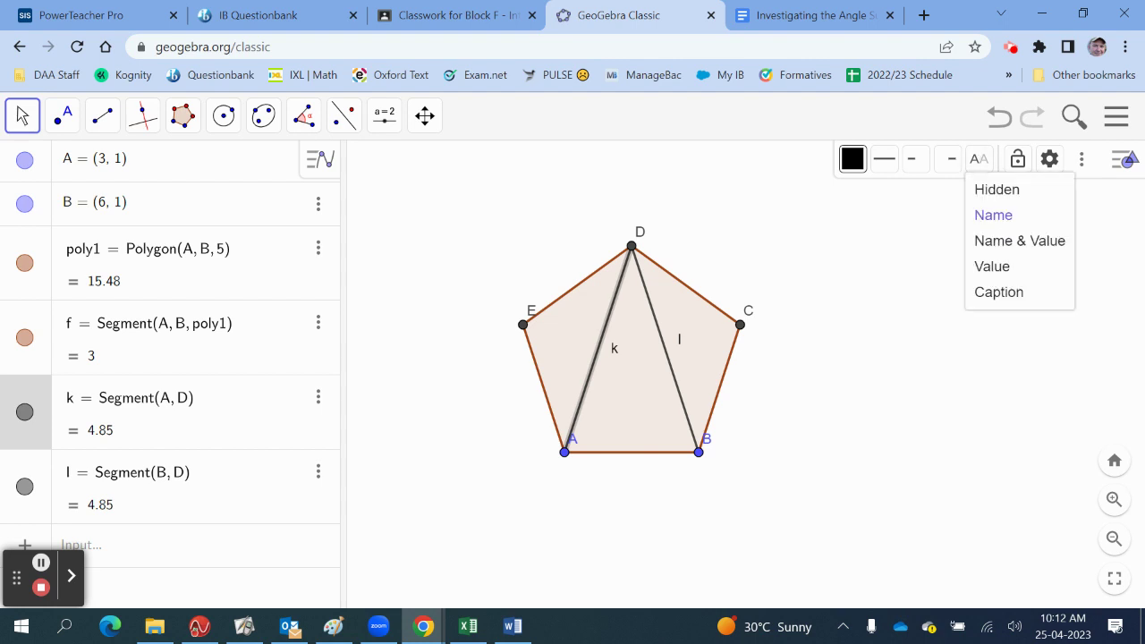
{"action": "left_click", "coordinate": [997, 190]}
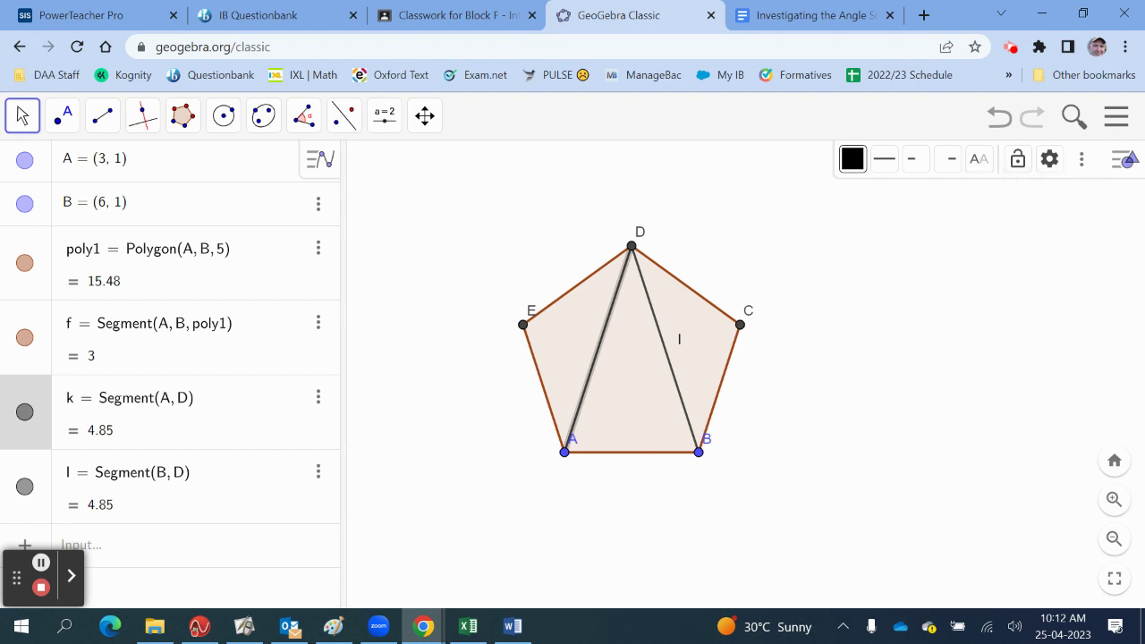
{"action": "left_click", "coordinate": [664, 346]}
{"action": "left_click", "coordinate": [980, 159]}
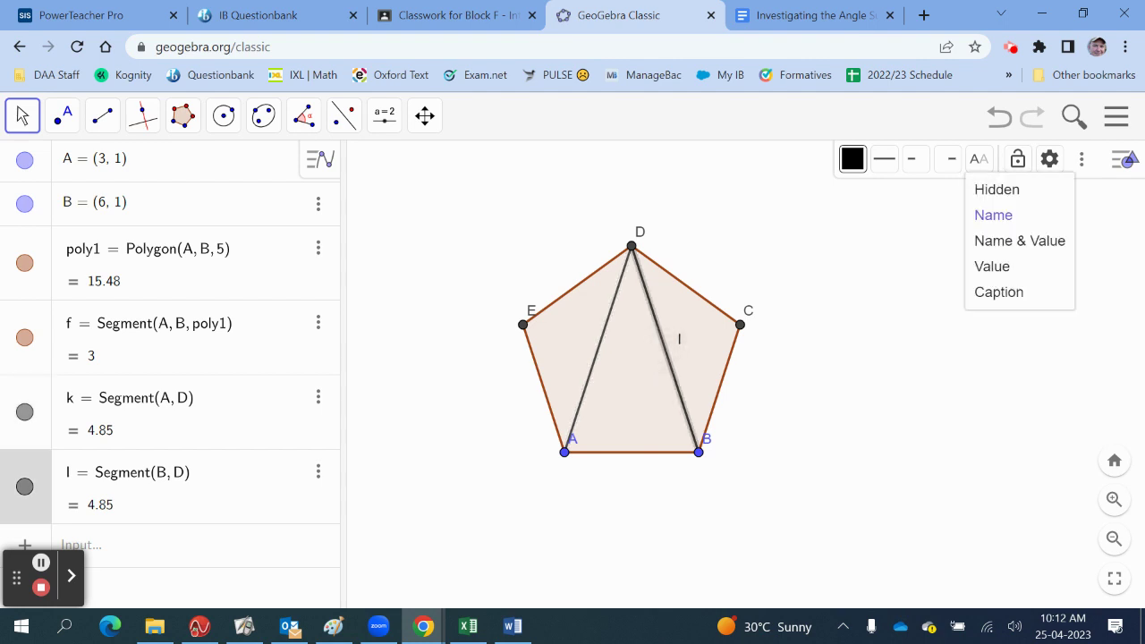
{"action": "left_click", "coordinate": [997, 190]}
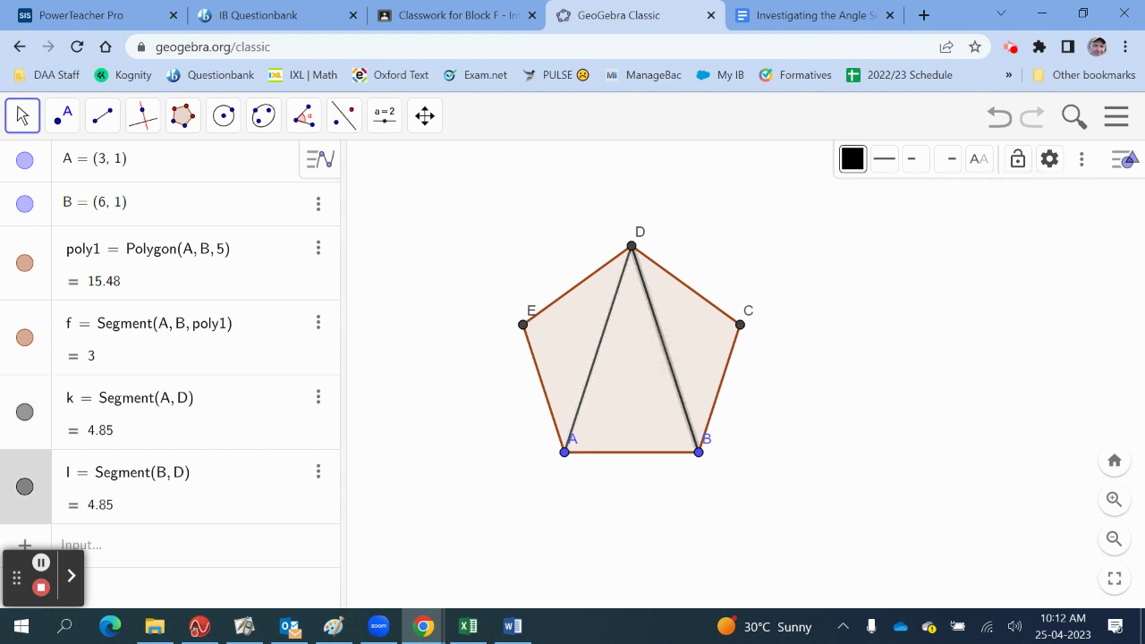
Hide the labels of vertices C, D and E
{"action": "left_click", "coordinate": [739, 325]}
{"action": "left_click", "coordinate": [979, 158]}
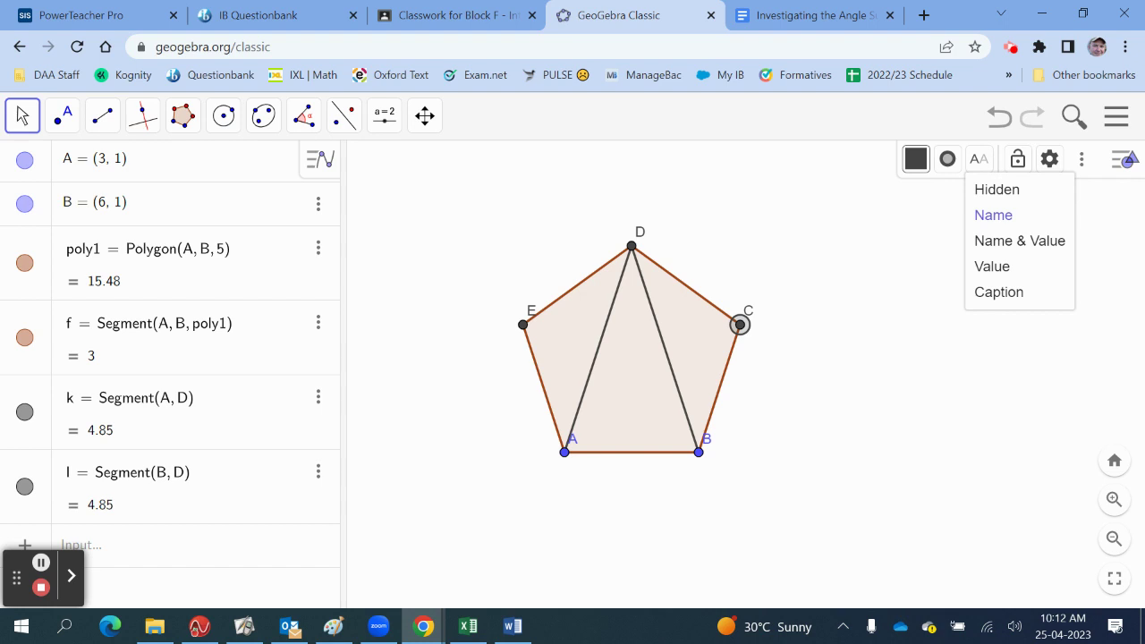
{"action": "left_click", "coordinate": [997, 190]}
{"action": "left_click", "coordinate": [632, 245]}
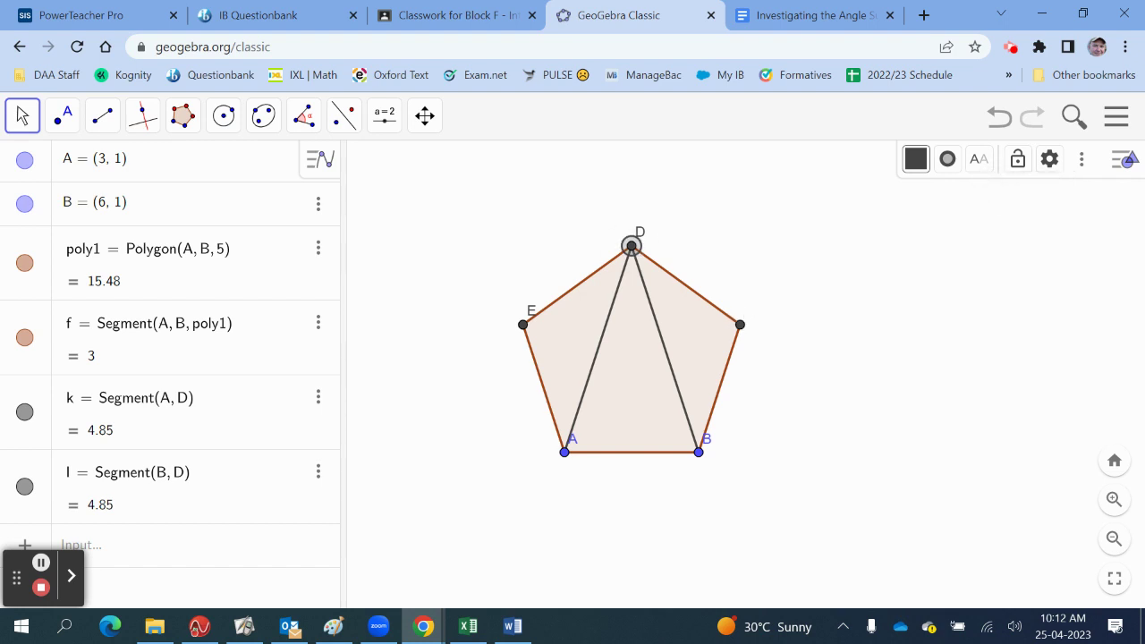
{"action": "left_click", "coordinate": [979, 159]}
{"action": "left_click", "coordinate": [997, 190]}
{"action": "left_click", "coordinate": [524, 325]}
{"action": "left_click", "coordinate": [979, 158]}
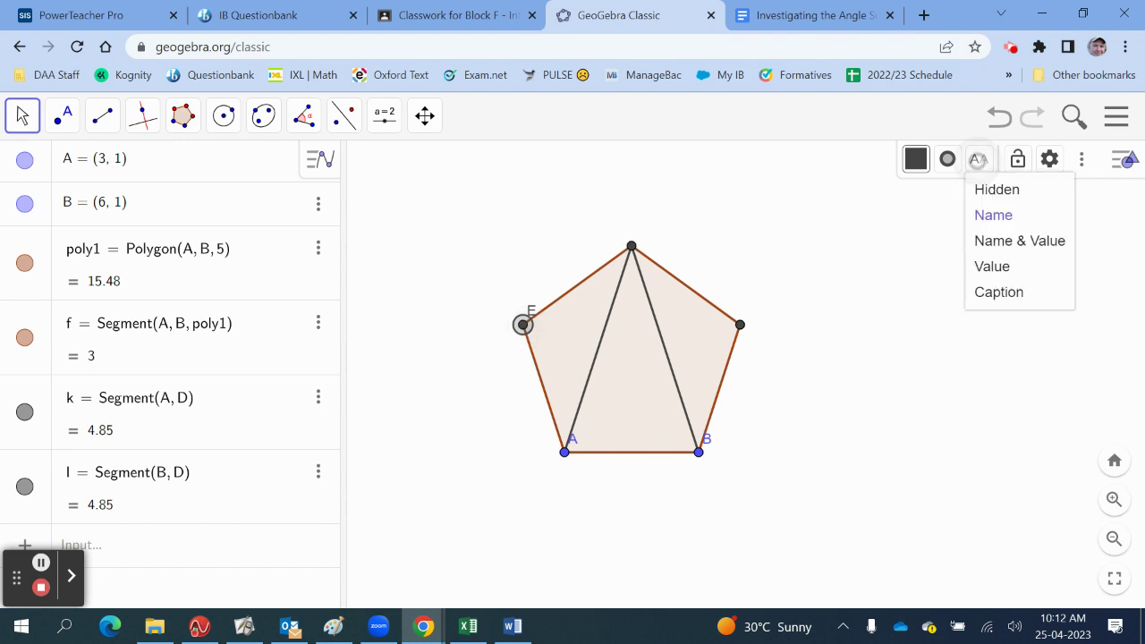
{"action": "left_click", "coordinate": [997, 190]}
Make points A and B black and hide their labels
{"action": "left_click", "coordinate": [565, 452]}
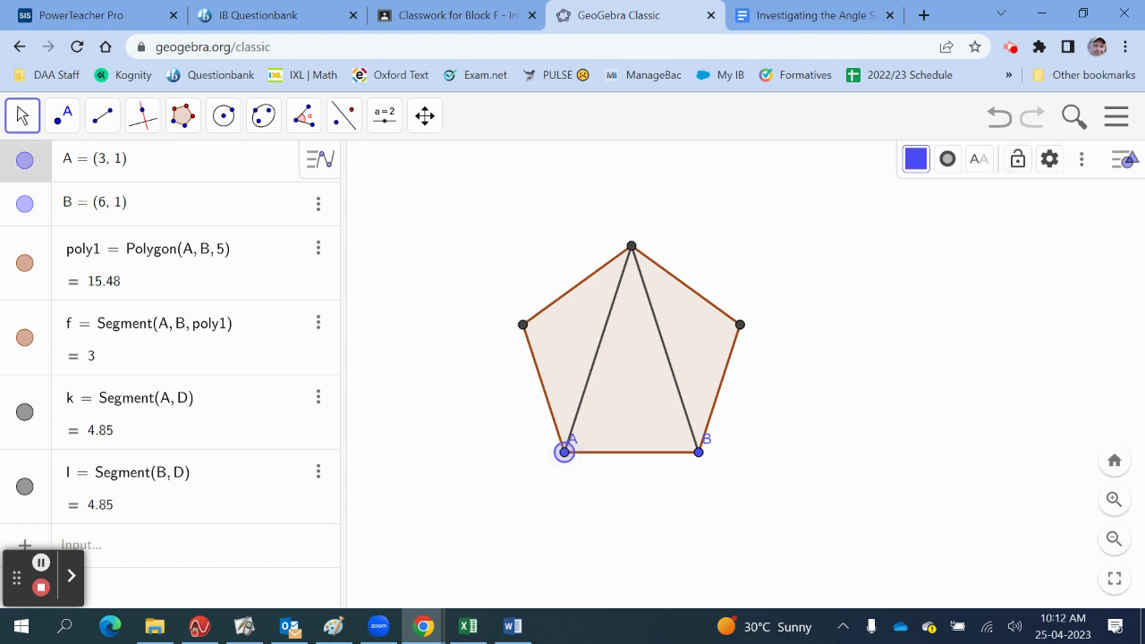
{"action": "left_click", "coordinate": [916, 158]}
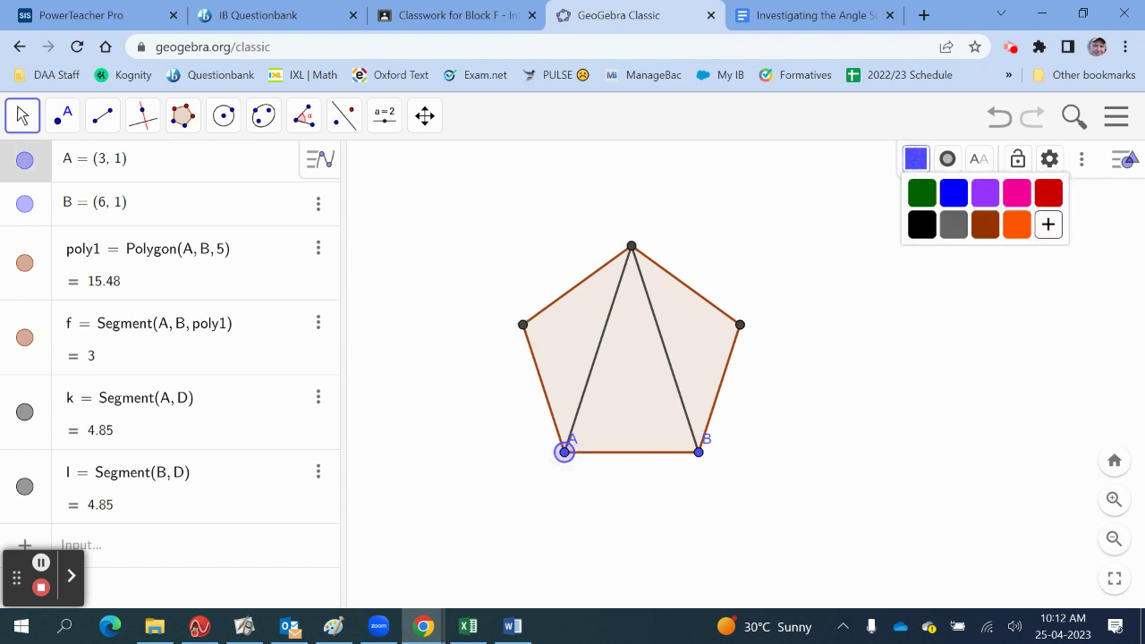
{"action": "left_click", "coordinate": [922, 224]}
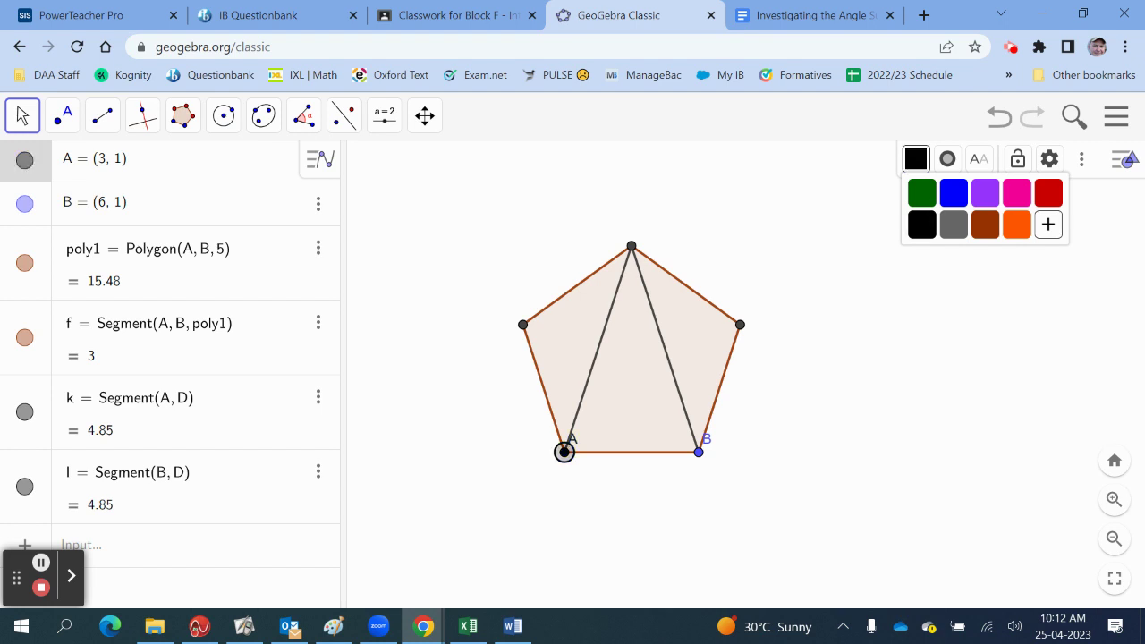
{"action": "left_click", "coordinate": [979, 158]}
{"action": "left_click", "coordinate": [999, 187]}
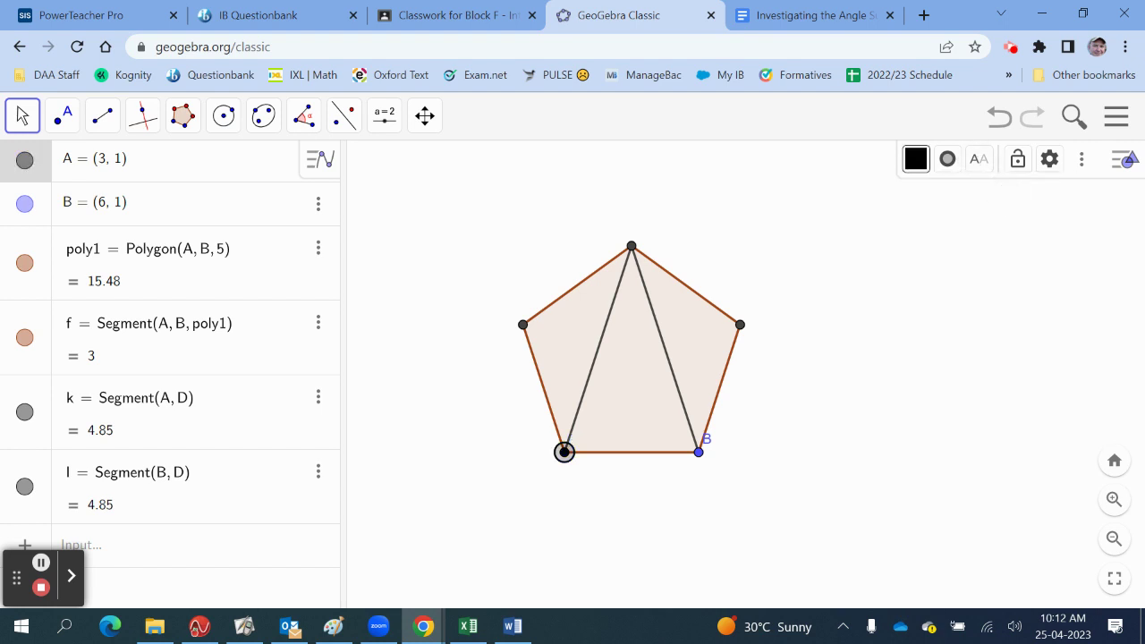
{"action": "left_click", "coordinate": [699, 452]}
{"action": "left_click", "coordinate": [916, 158]}
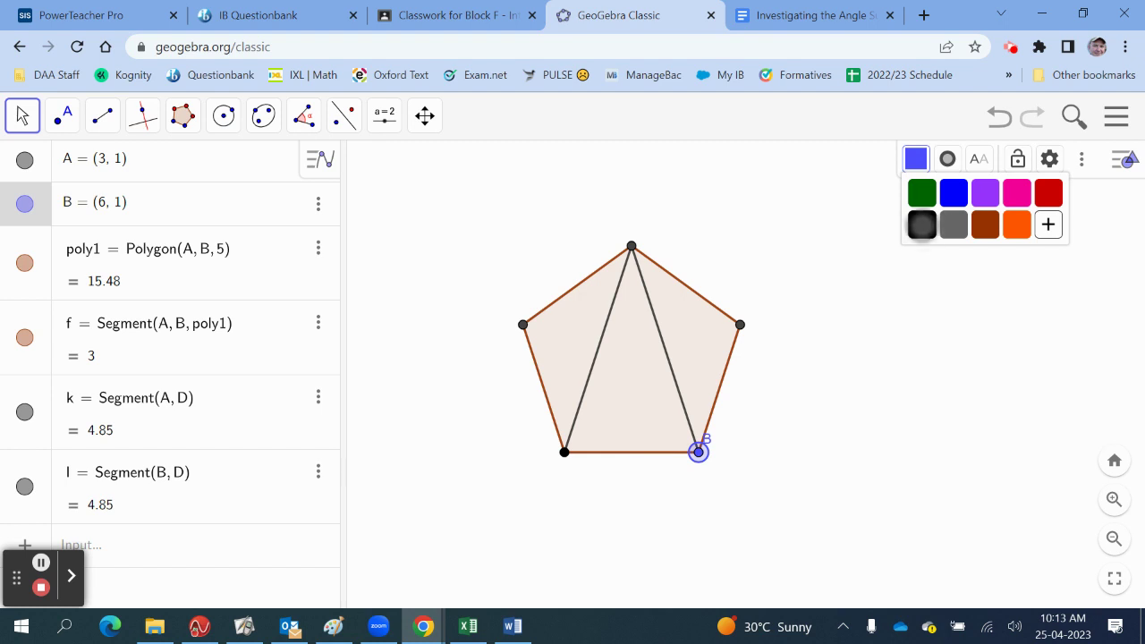
{"action": "left_click", "coordinate": [921, 224]}
{"action": "left_click", "coordinate": [979, 158]}
{"action": "left_click", "coordinate": [997, 189]}
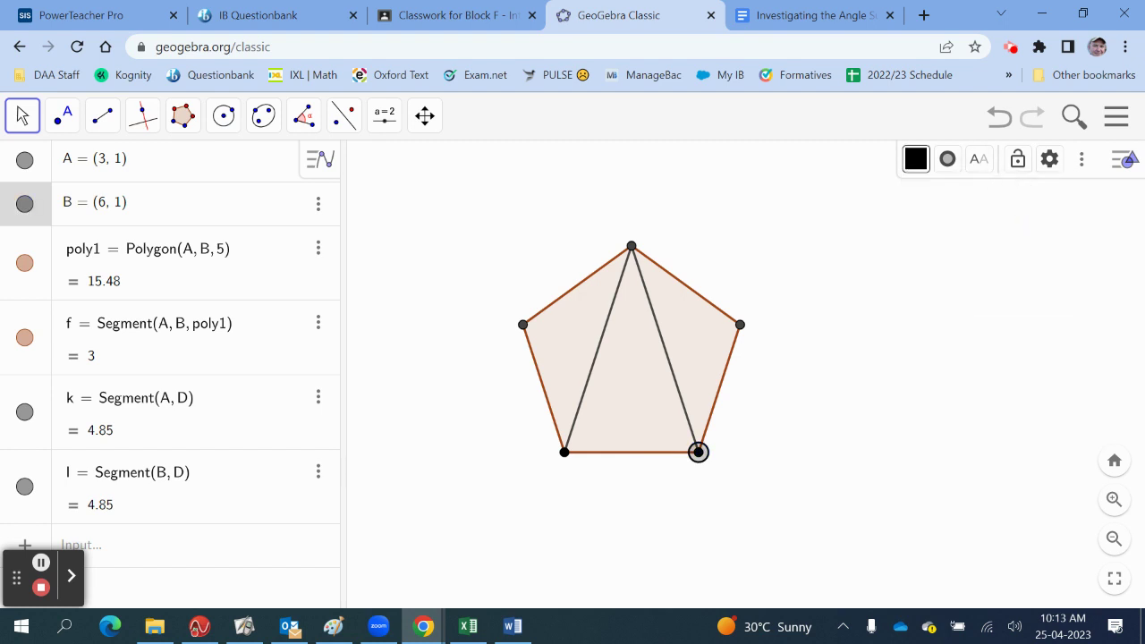
{"action": "key", "text": "Escape"}
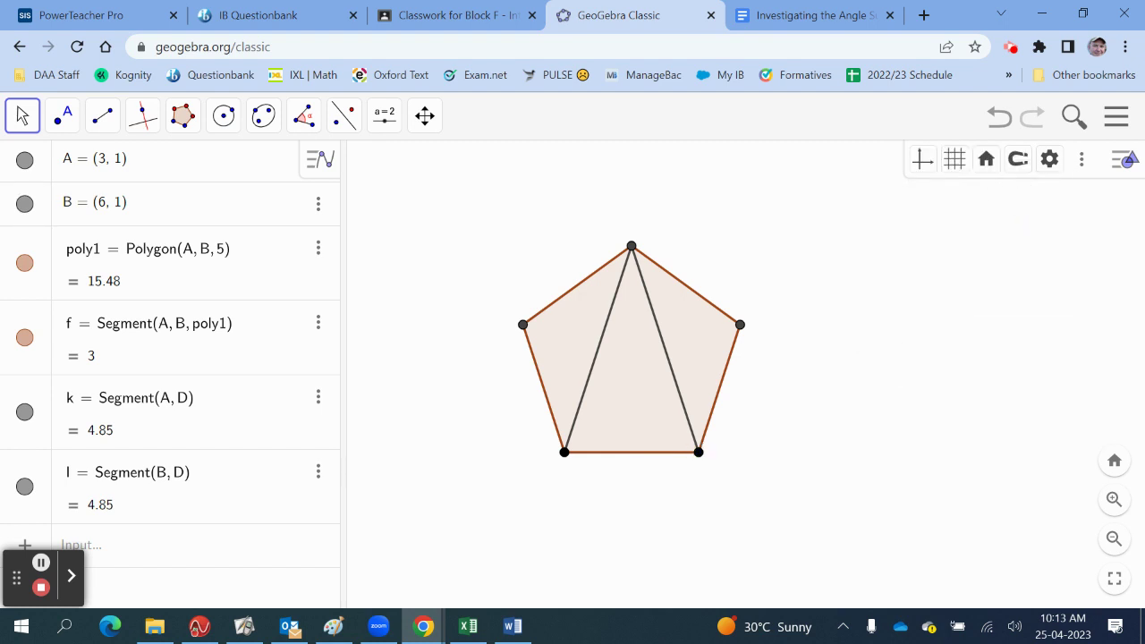
{"action": "left_click", "coordinate": [803, 213]}
{"action": "left_click", "coordinate": [523, 324]}
{"action": "left_click", "coordinate": [417, 390]}
Paste the GeoGebra screenshot into Paint and place it toward the top-left
{"action": "left_click", "coordinate": [337, 627]}
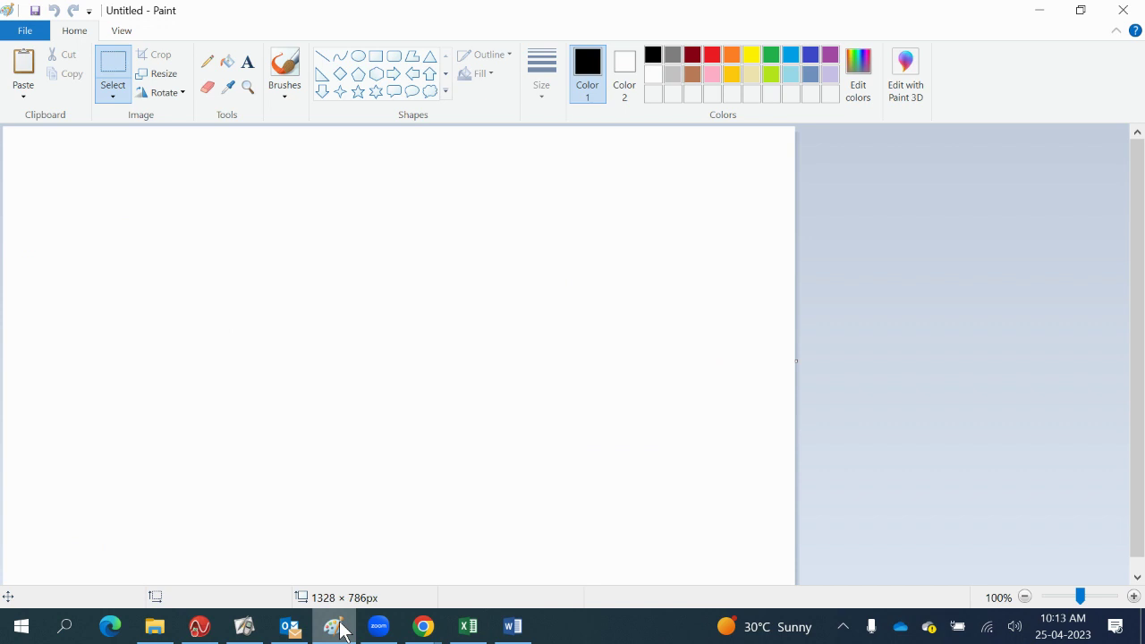
{"action": "key", "text": "ctrl+v"}
{"action": "mouse_move", "coordinate": [534, 565]}
{"action": "left_mouse_down"}
{"action": "mouse_move", "coordinate": [534, 475]}
{"action": "mouse_move", "coordinate": [328, 370]}
{"action": "mouse_move", "coordinate": [246, 370]}
{"action": "left_mouse_up"}
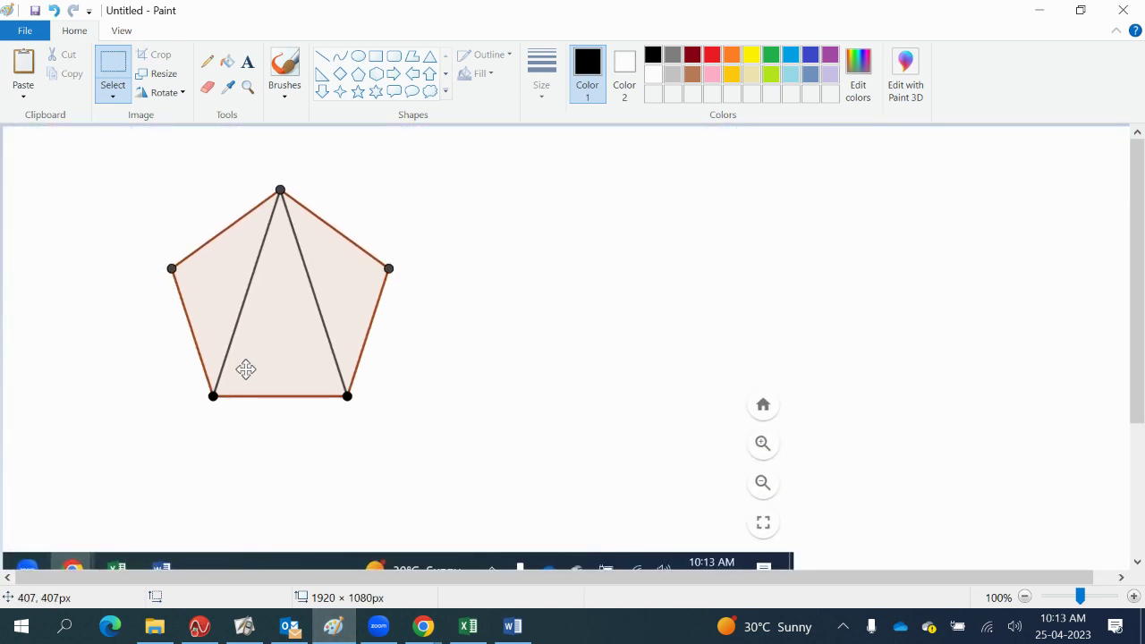
{"action": "left_click", "coordinate": [1041, 259]}
Select the area enclosing the divided pentagon figure
{"action": "left_click_drag", "start_coordinate": [395, 411], "coordinate": [165, 180]}
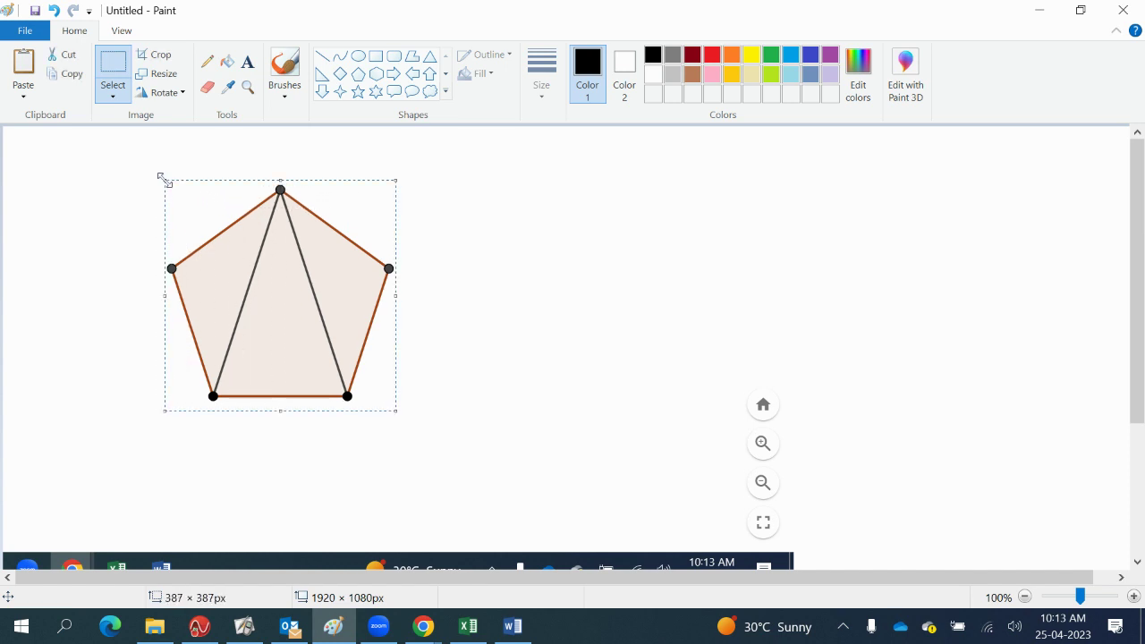
{"action": "left_click", "coordinate": [512, 627]}
{"action": "key", "text": "alt+Tab"}
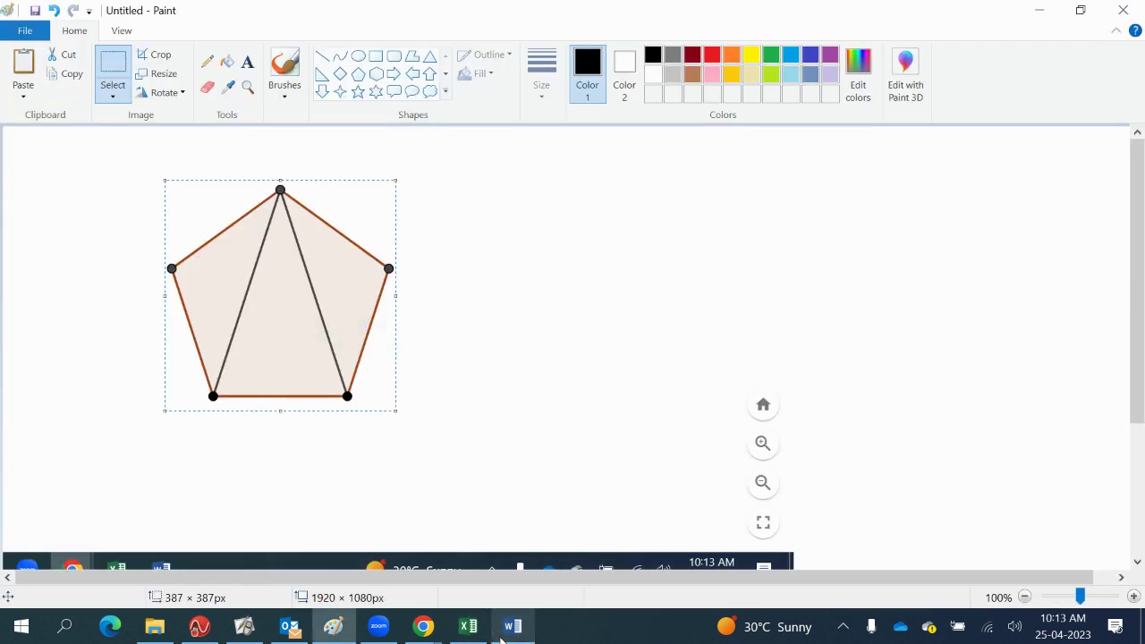
Paste the pentagon image into the table cell under the heading and shrink it
{"action": "mouse_move", "coordinate": [424, 629]}
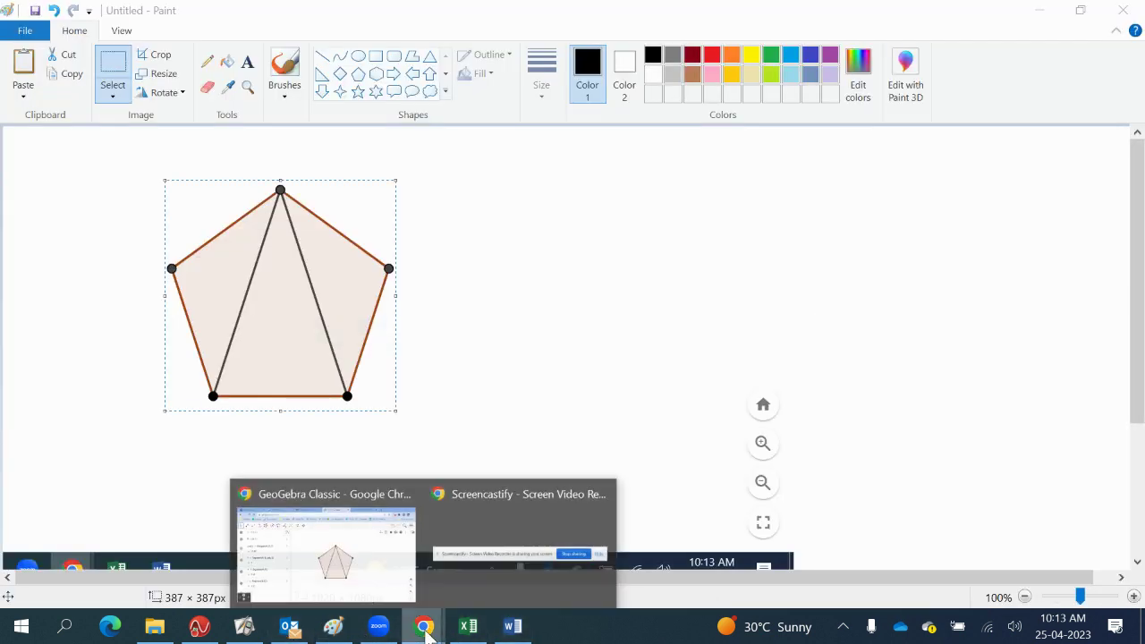
{"action": "left_click", "coordinate": [372, 577]}
{"action": "left_click", "coordinate": [770, 18]}
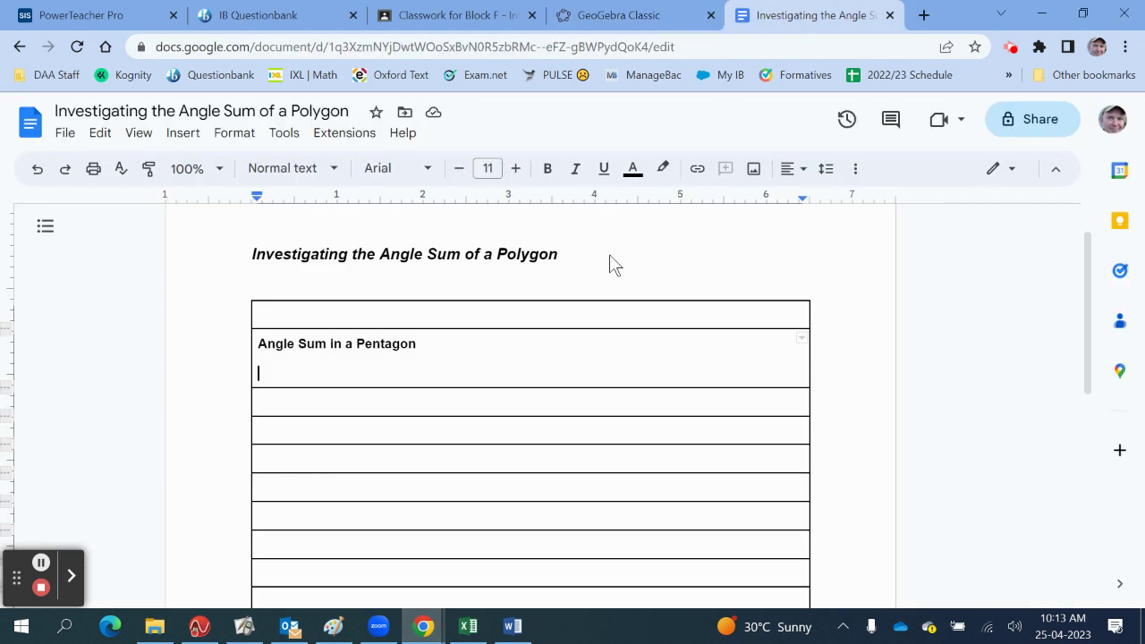
{"action": "key", "text": "ctrl+v"}
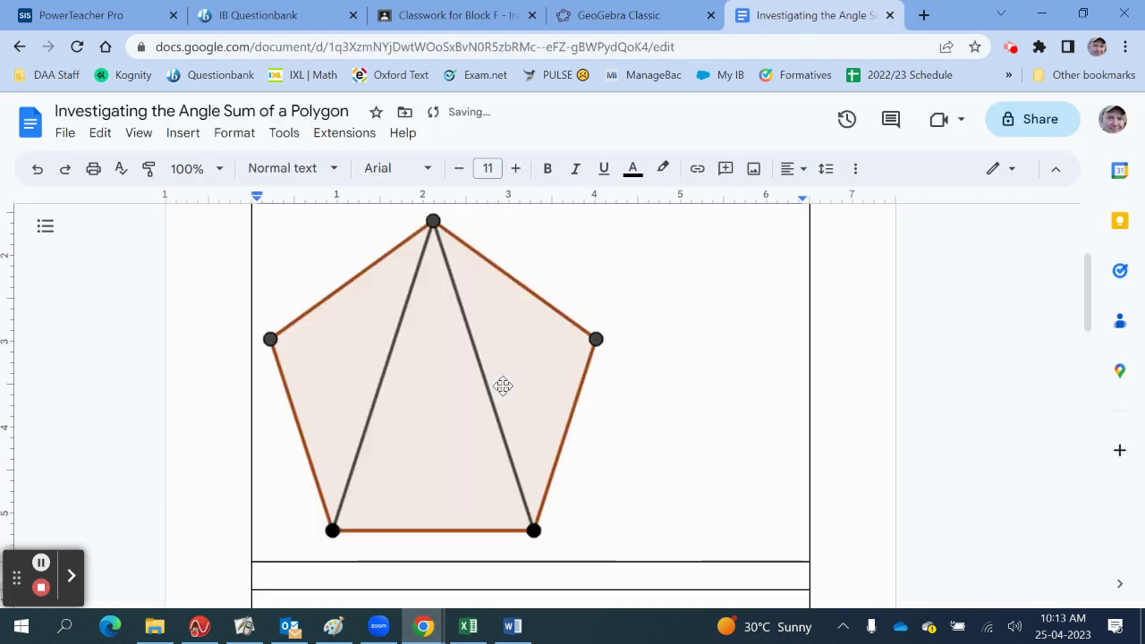
{"action": "left_click", "coordinate": [580, 387]}
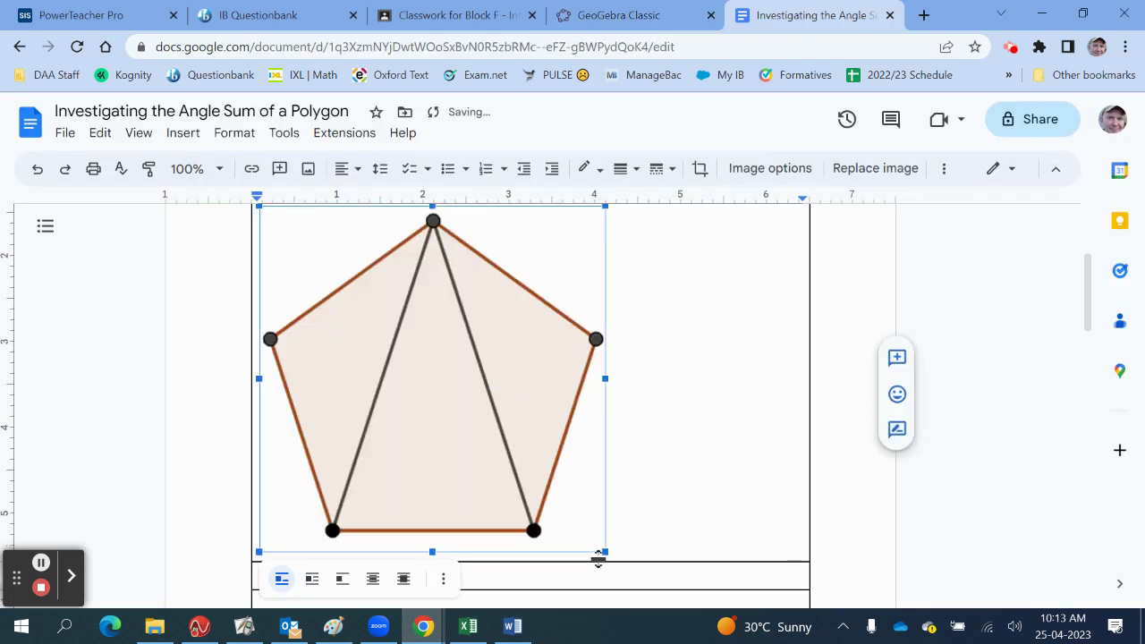
{"action": "left_click_drag", "start_coordinate": [605, 552], "coordinate": [471, 445]}
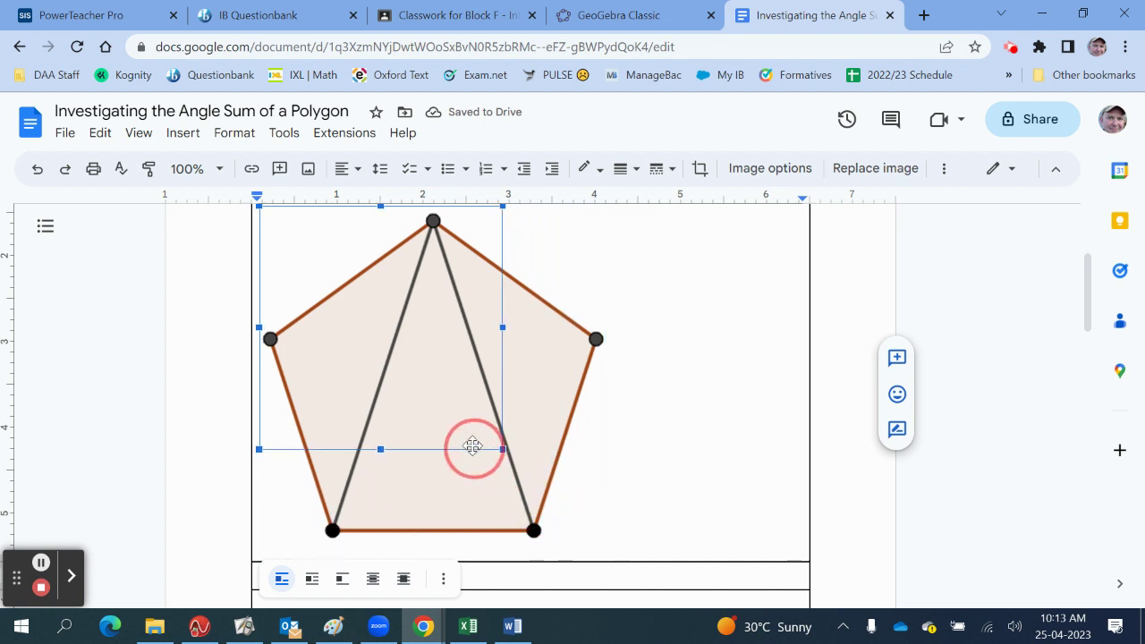
{"action": "left_click", "coordinate": [589, 359]}
{"action": "scroll", "coordinate": [588, 358], "scroll_direction": "up", "scroll_amount": 1}
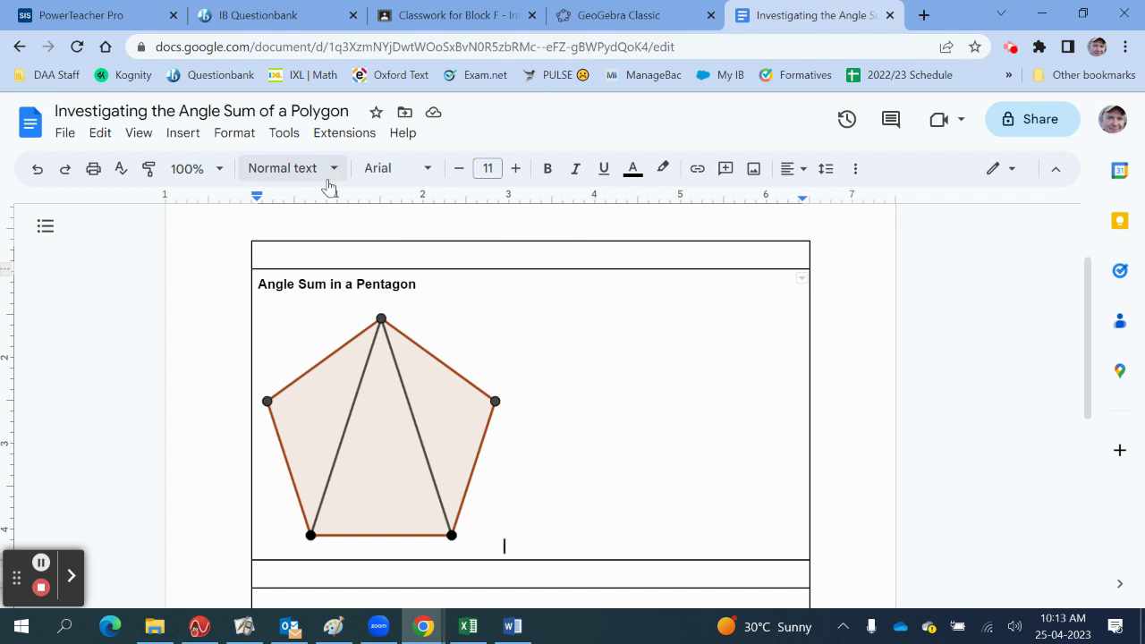
{"action": "left_click", "coordinate": [187, 136]}
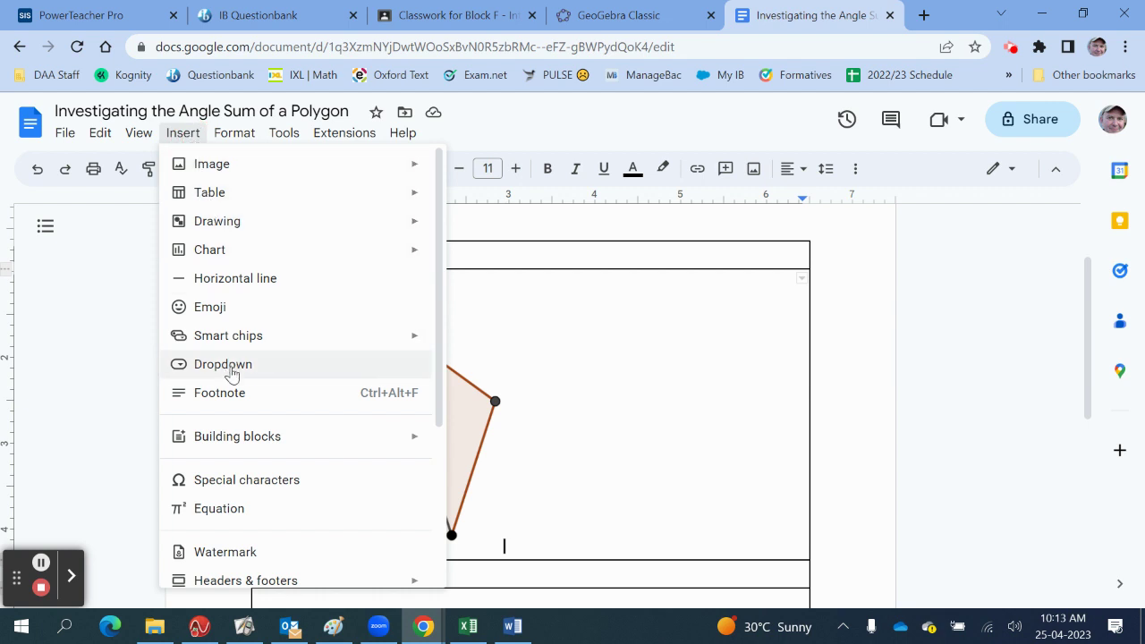
Insert an equation reading 'angle sum = (5 − 2) × 180' beside the pentagon
{"action": "left_click", "coordinate": [226, 510]}
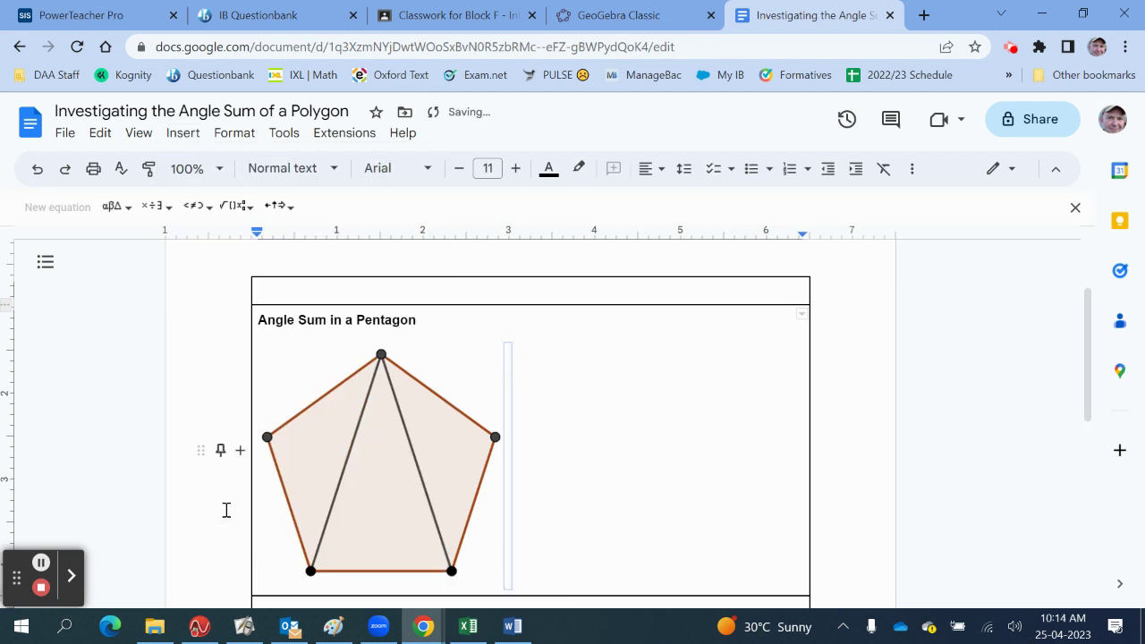
{"action": "type", "text": "angle su"}
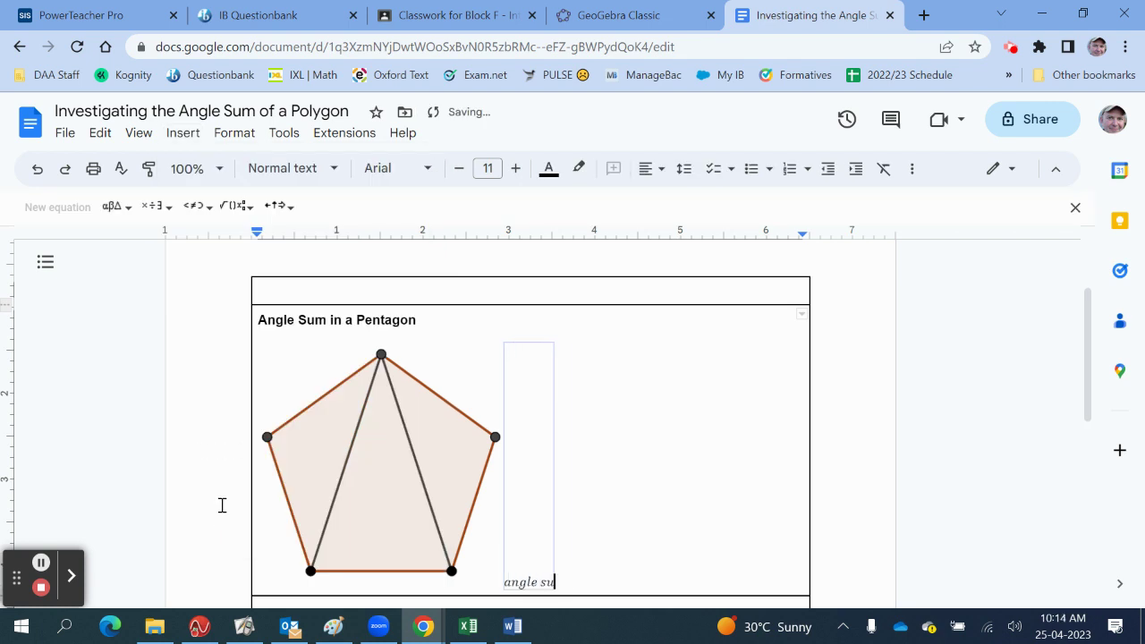
{"action": "type", "text": "m="}
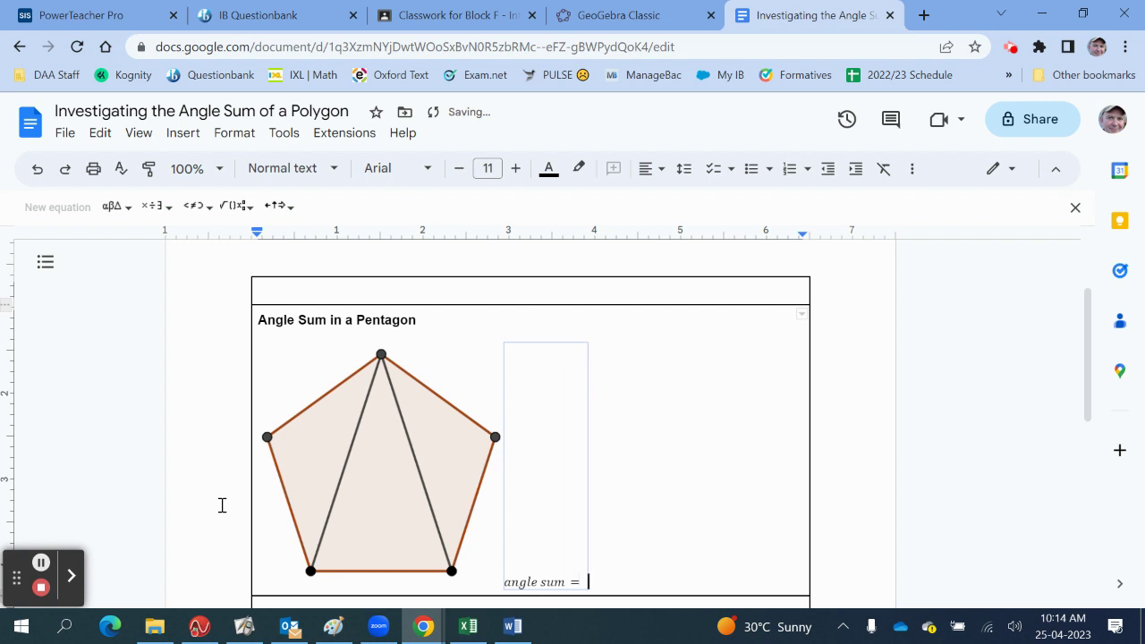
{"action": "left_click", "coordinate": [237, 207]}
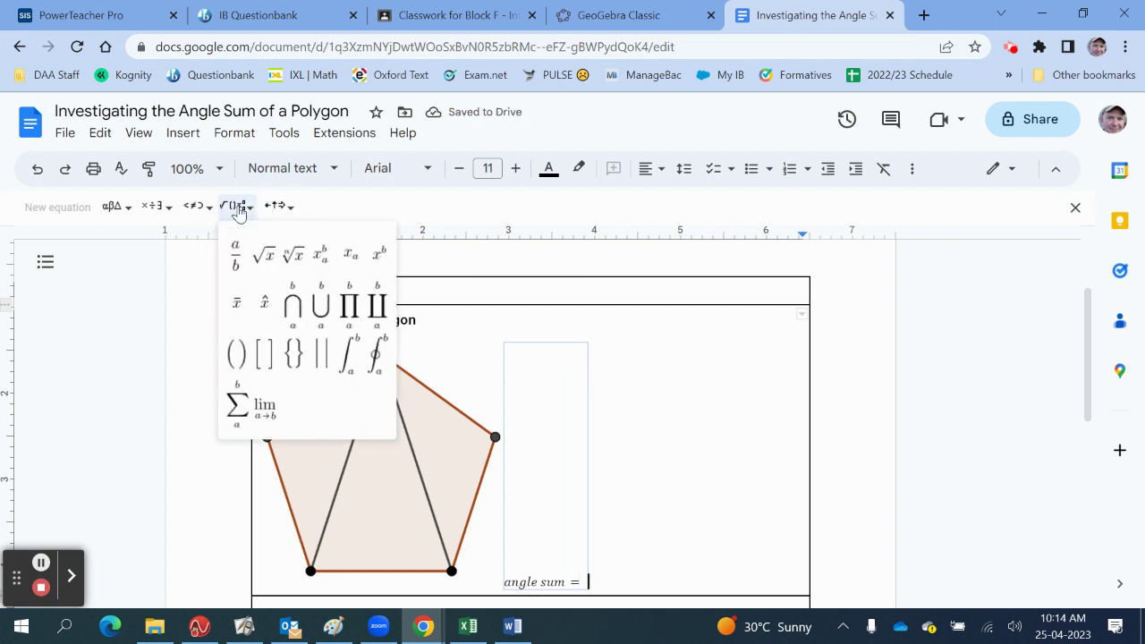
{"action": "left_click", "coordinate": [237, 356]}
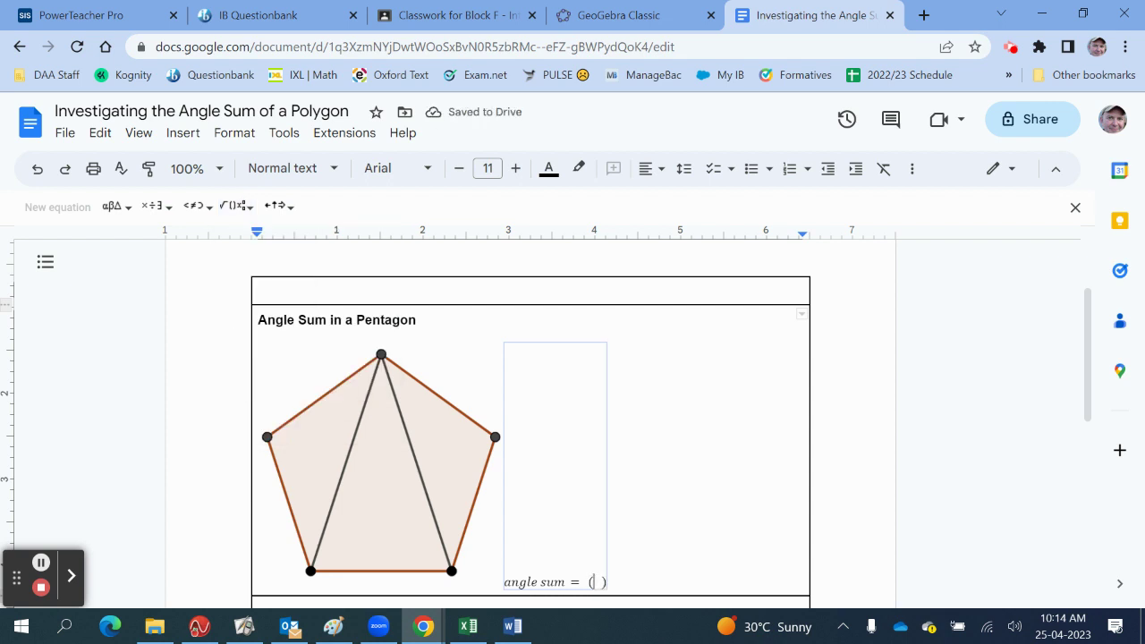
{"action": "type", "text": "5-2"}
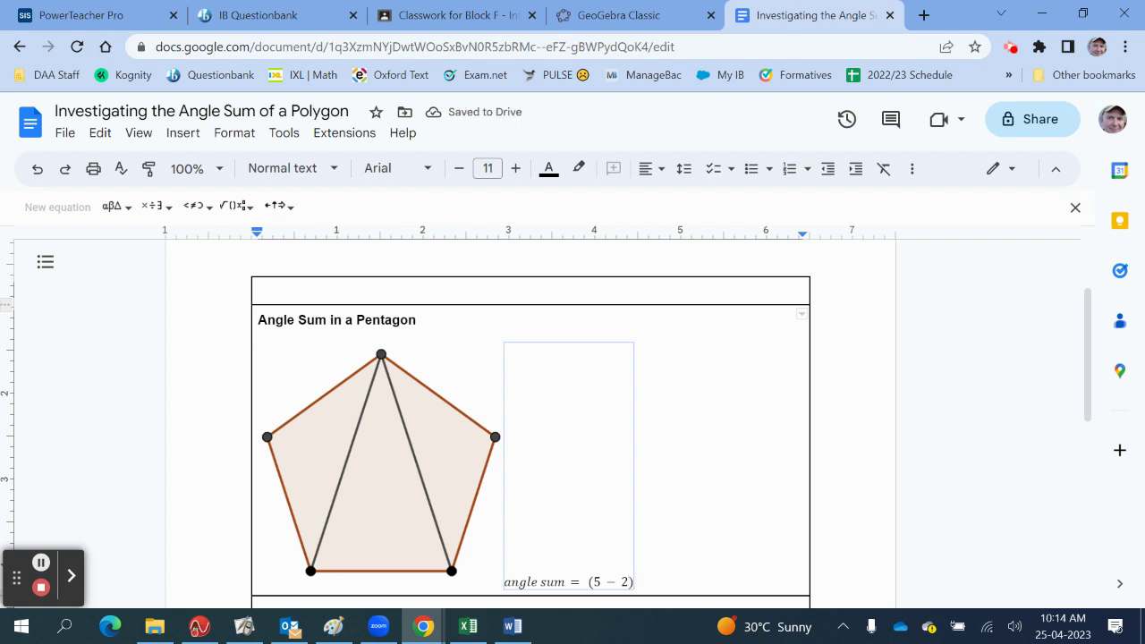
{"action": "left_click", "coordinate": [150, 240]}
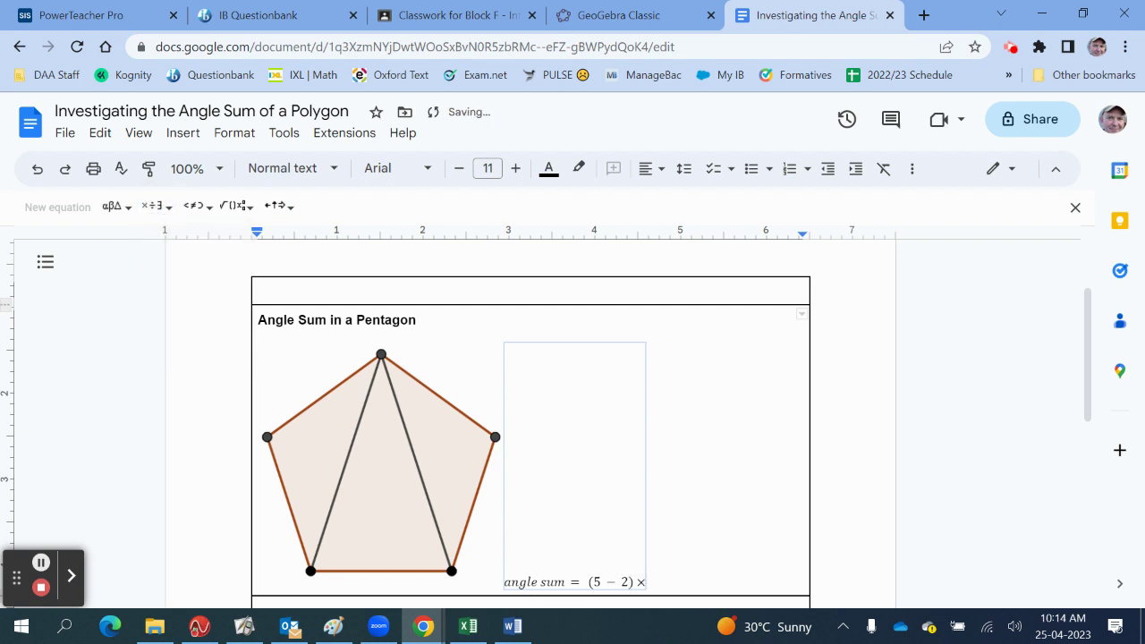
{"action": "type", "text": "180"}
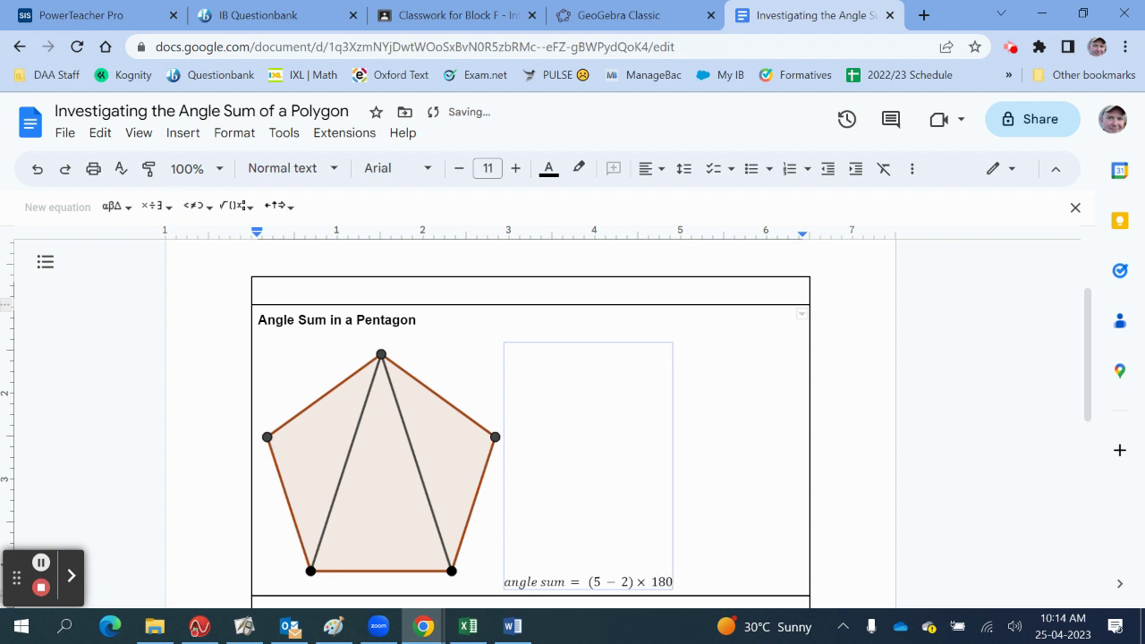
Browse the operator, Greek letter, relation and math operation symbol lists without inserting anything
{"action": "left_click", "coordinate": [159, 206]}
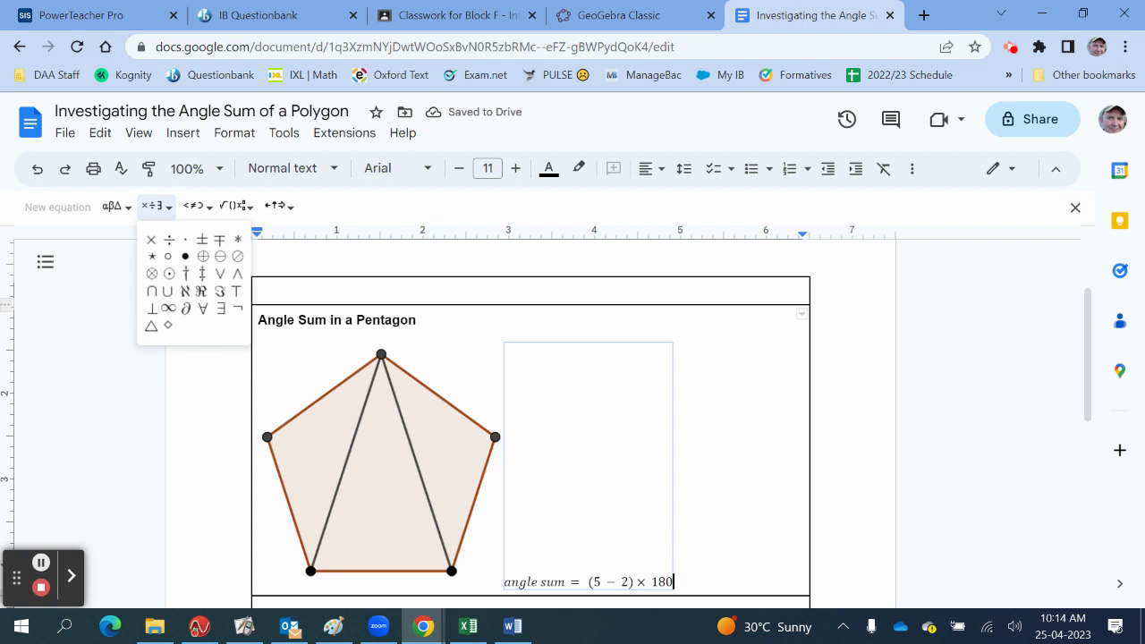
{"action": "key", "text": "Escape"}
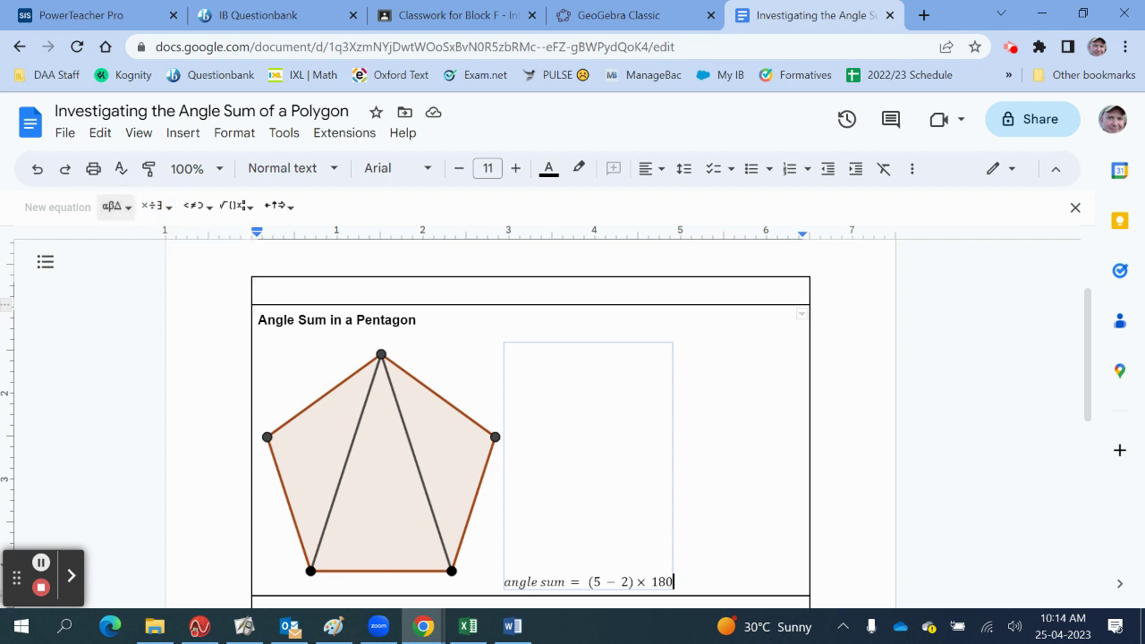
{"action": "left_click", "coordinate": [116, 207]}
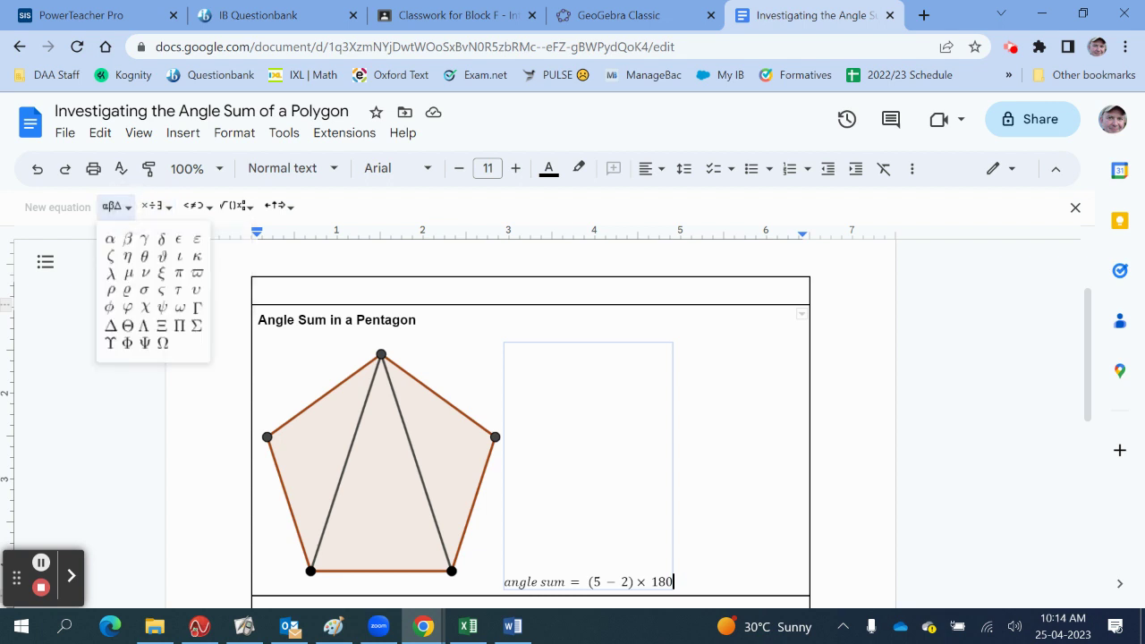
{"action": "left_click", "coordinate": [195, 205]}
{"action": "key", "text": "Escape"}
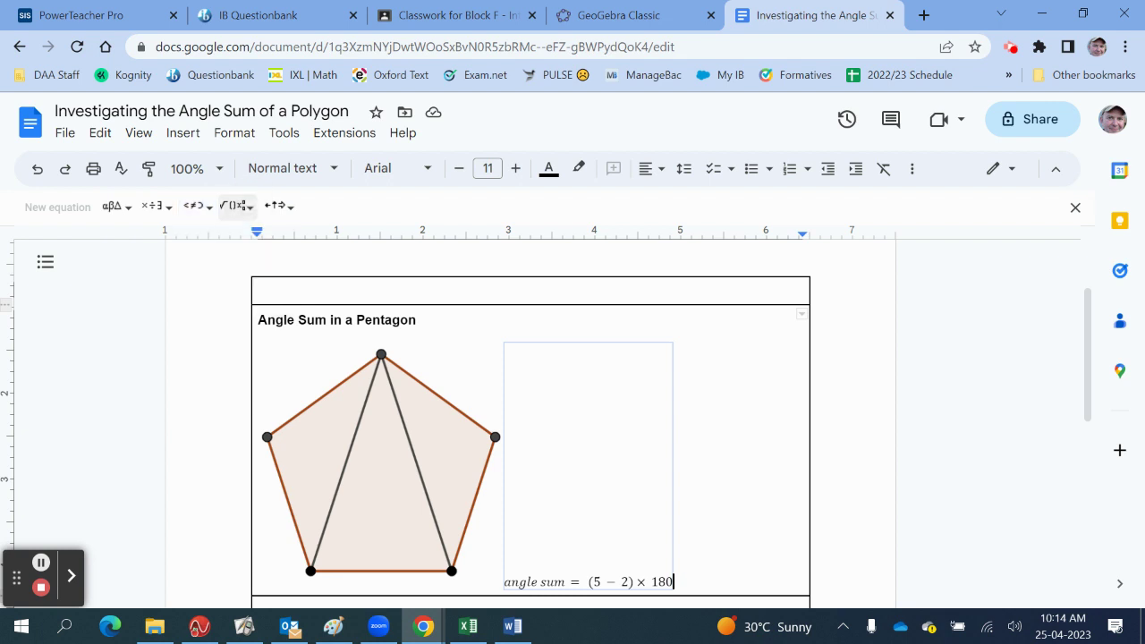
{"action": "left_click", "coordinate": [236, 206]}
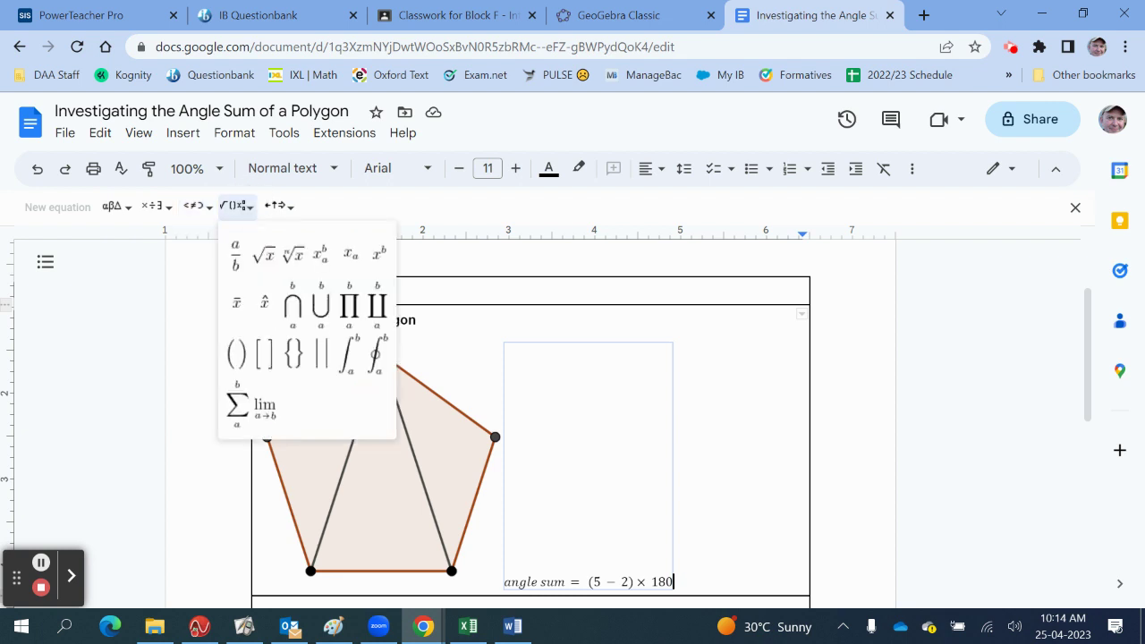
{"action": "key", "text": "Escape"}
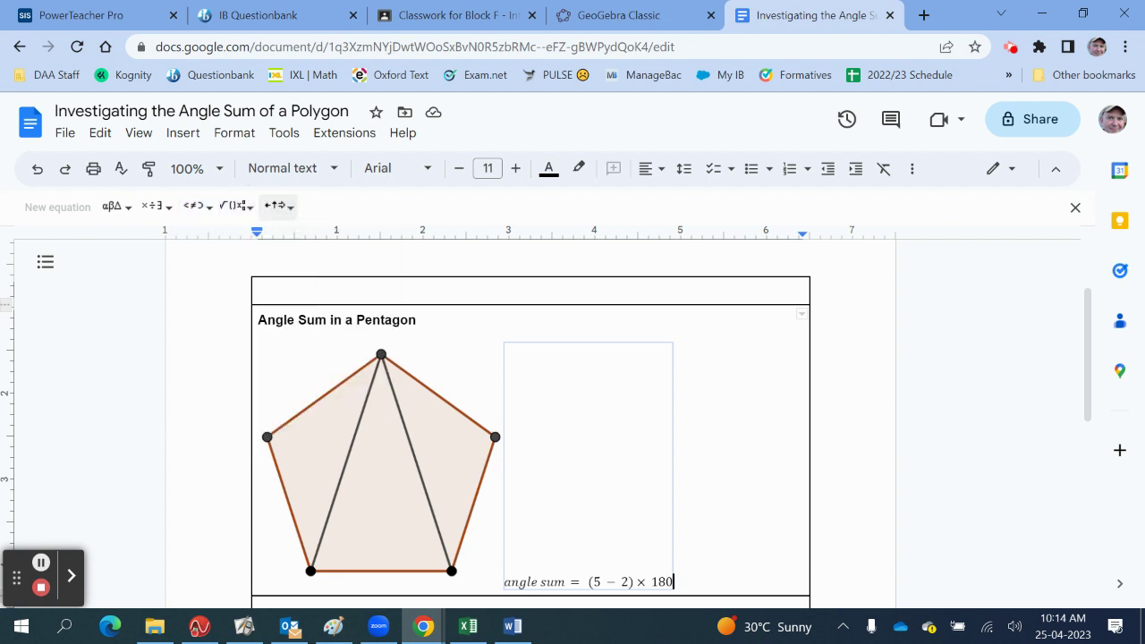
{"action": "key", "text": "alt+i"}
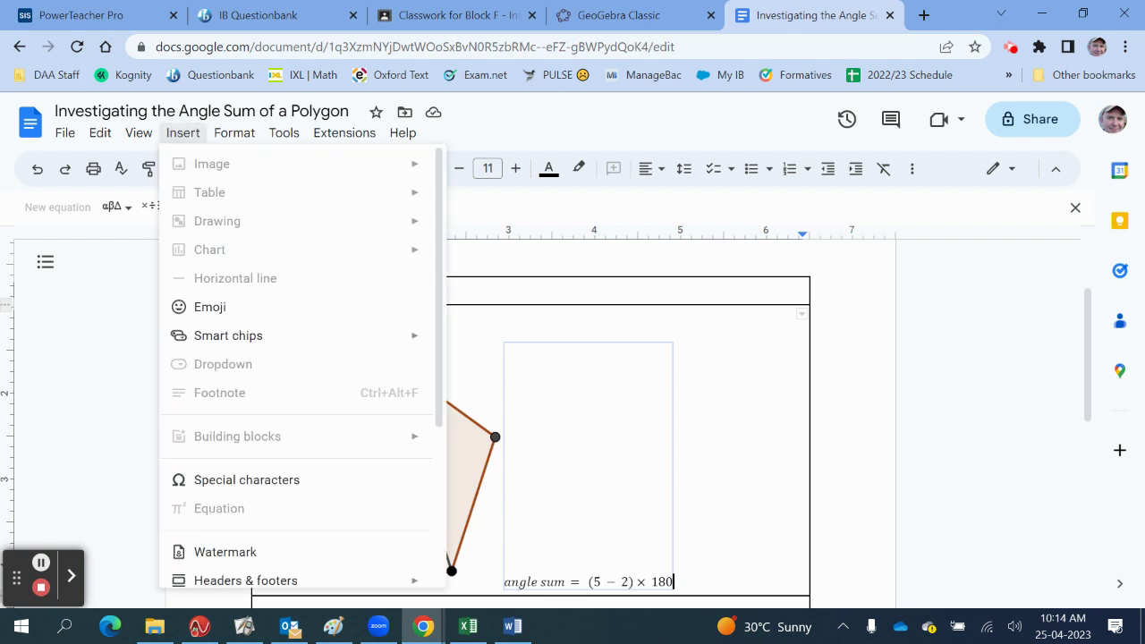
Add a degree sign after 180 and append '= 540' to the equation
{"action": "left_click", "coordinate": [247, 480]}
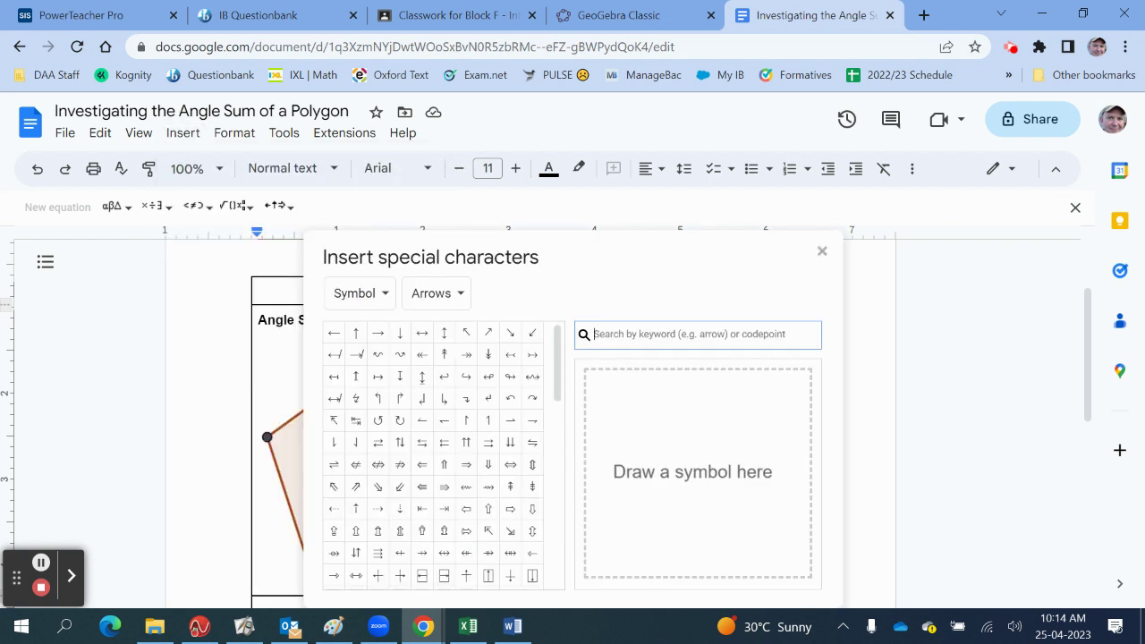
{"action": "type", "text": "degree"}
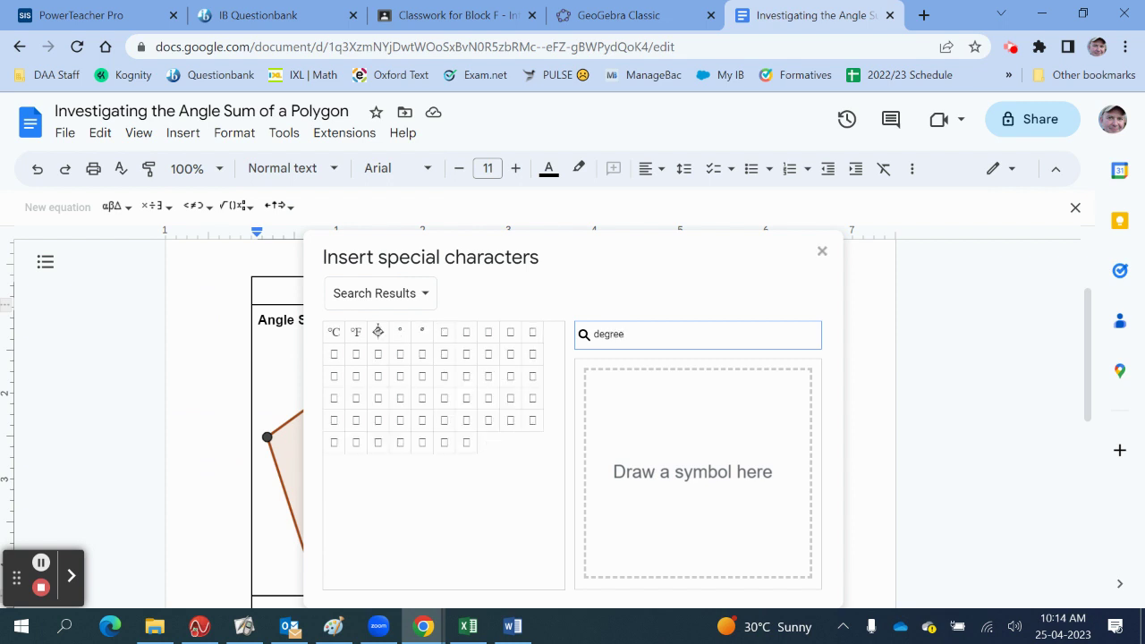
{"action": "left_click", "coordinate": [400, 332]}
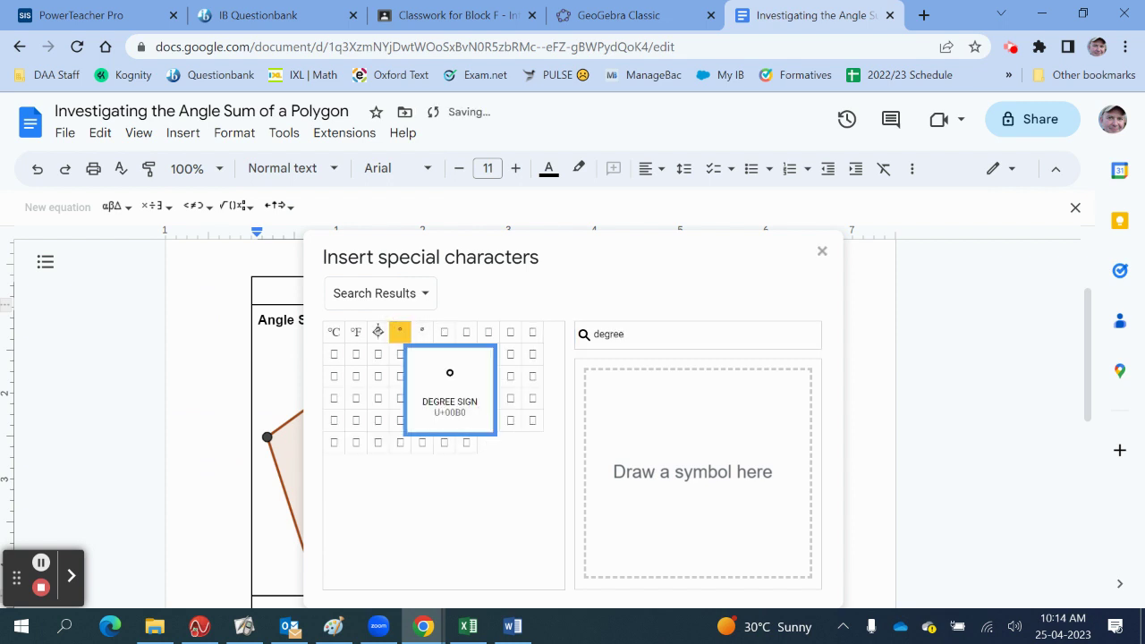
{"action": "left_click", "coordinate": [823, 250]}
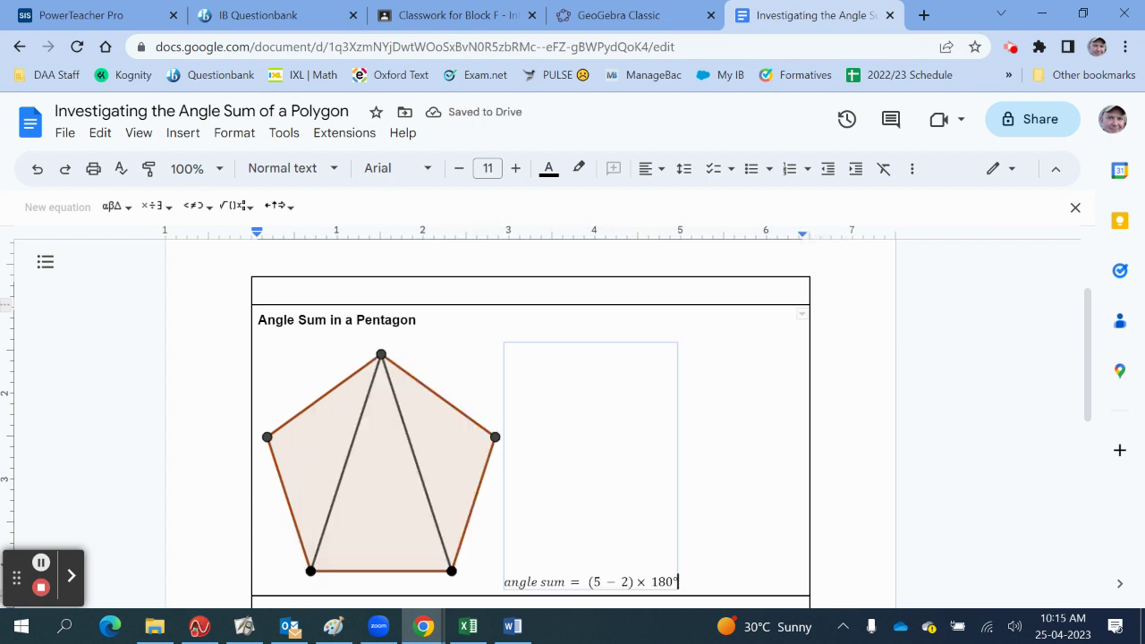
{"action": "type", "text": "= "}
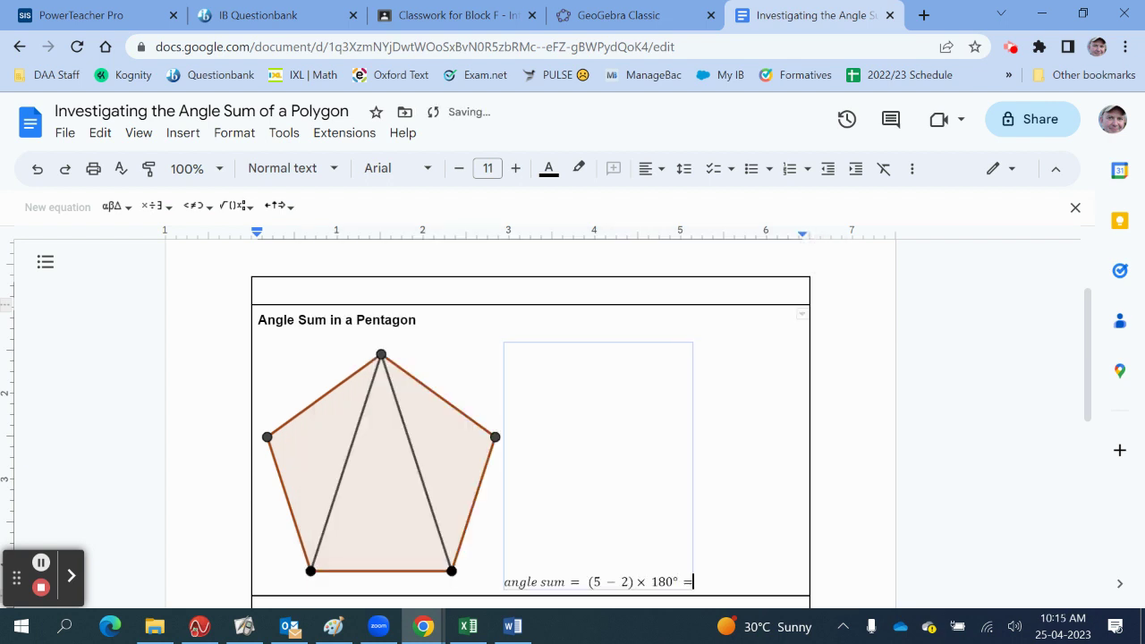
{"action": "type", "text": "540"}
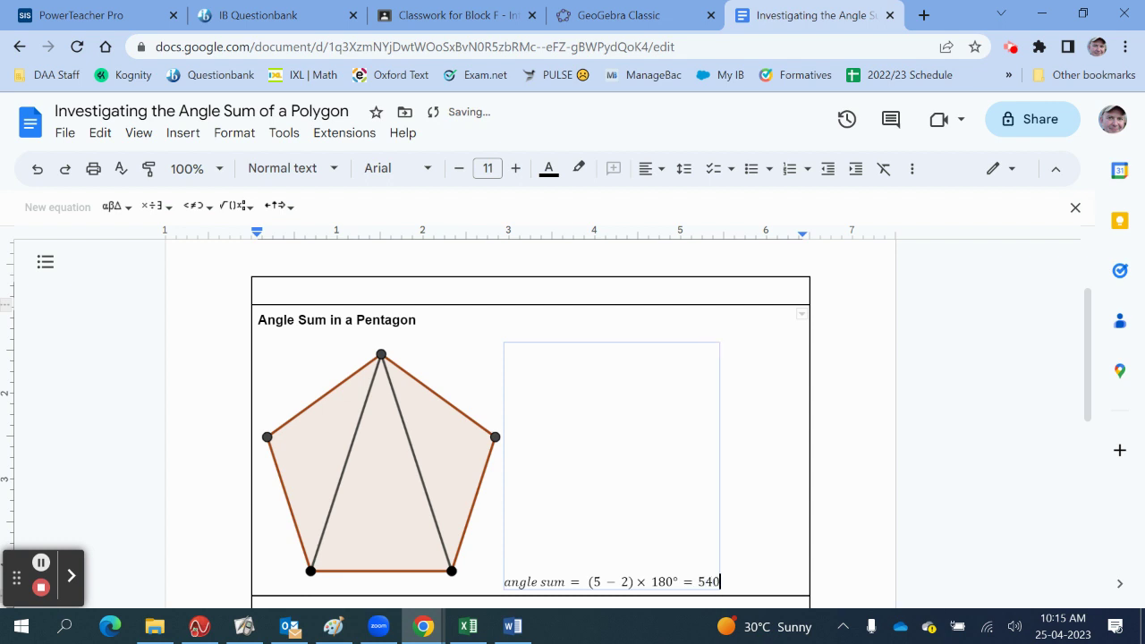
Insert a degree sign after 540 via Special characters, searching 'deg'
{"action": "left_click", "coordinate": [188, 133]}
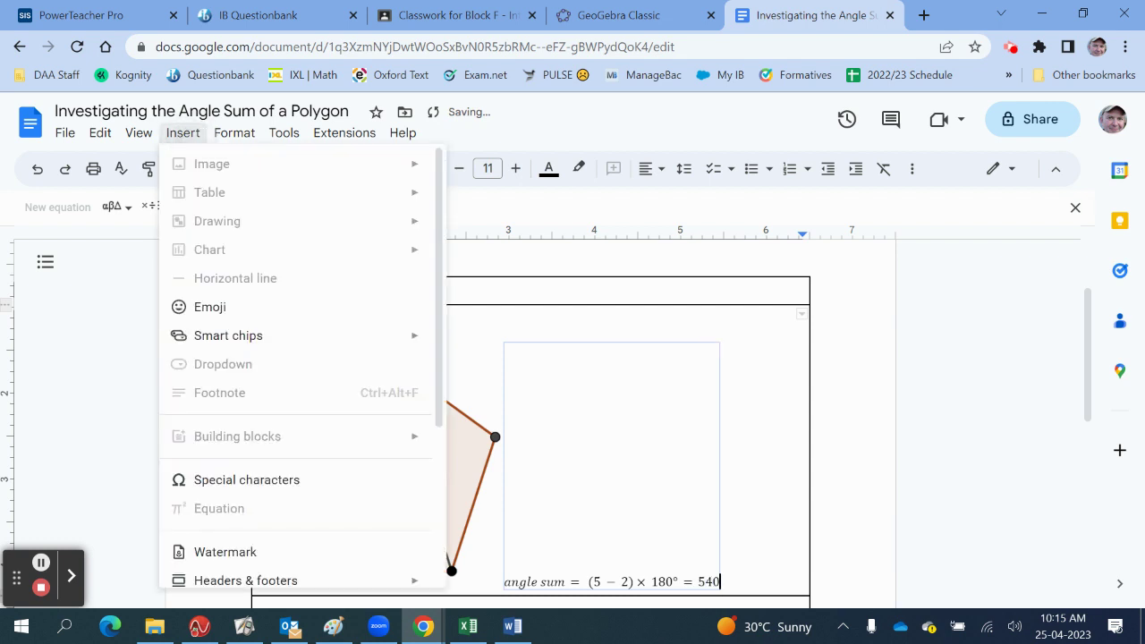
{"action": "left_click", "coordinate": [247, 480]}
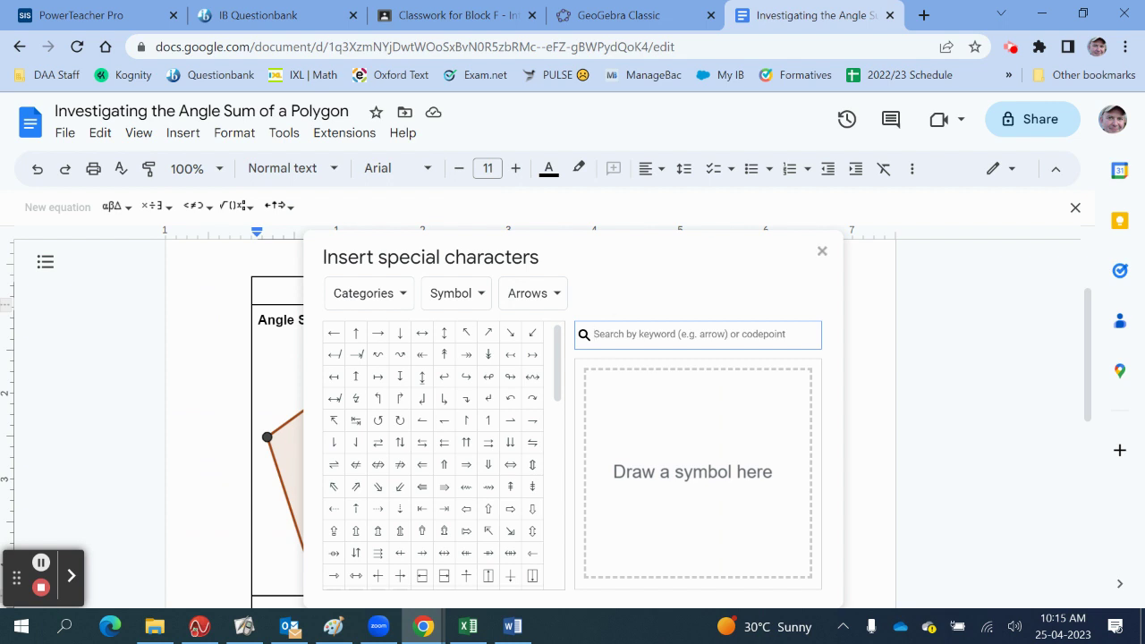
{"action": "type", "text": "deg"}
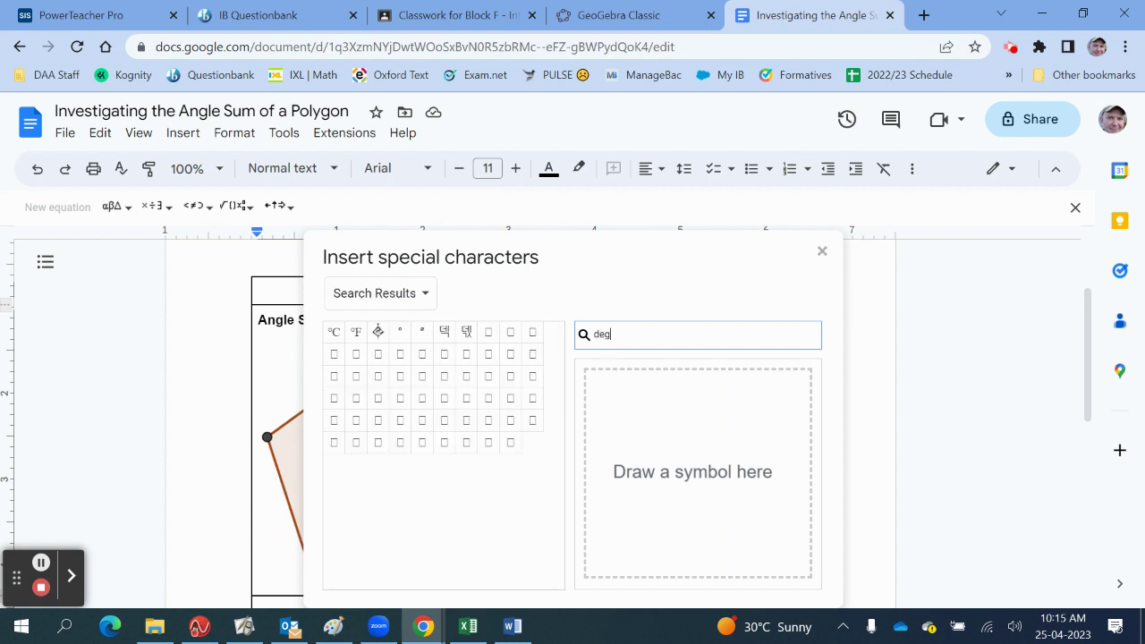
{"action": "left_click", "coordinate": [400, 331]}
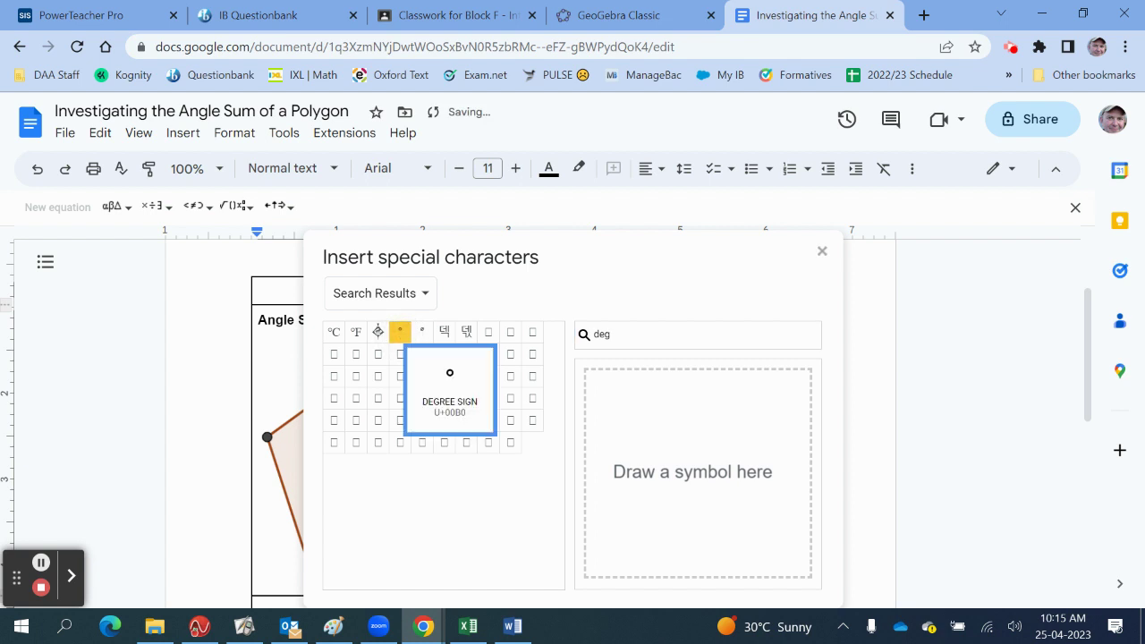
{"action": "left_click", "coordinate": [823, 251]}
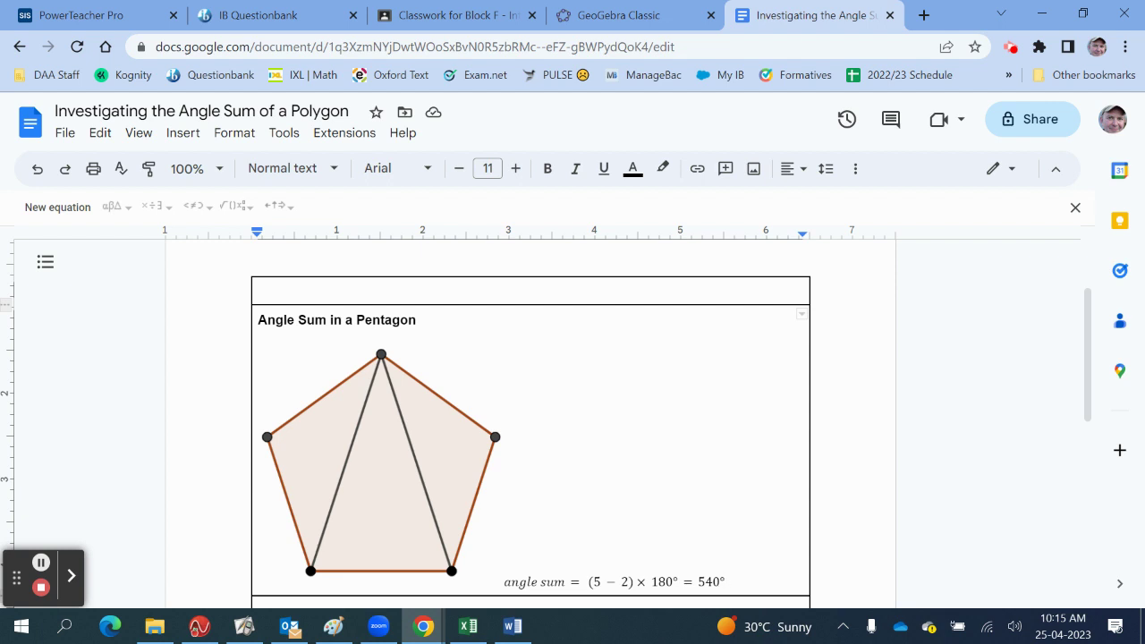
Select the table and drag the pentagon row's bottom border down slightly
{"action": "scroll", "coordinate": [853, 417], "scroll_direction": "down", "scroll_amount": 2}
{"action": "scroll", "coordinate": [854, 417], "scroll_direction": "up", "scroll_amount": 1}
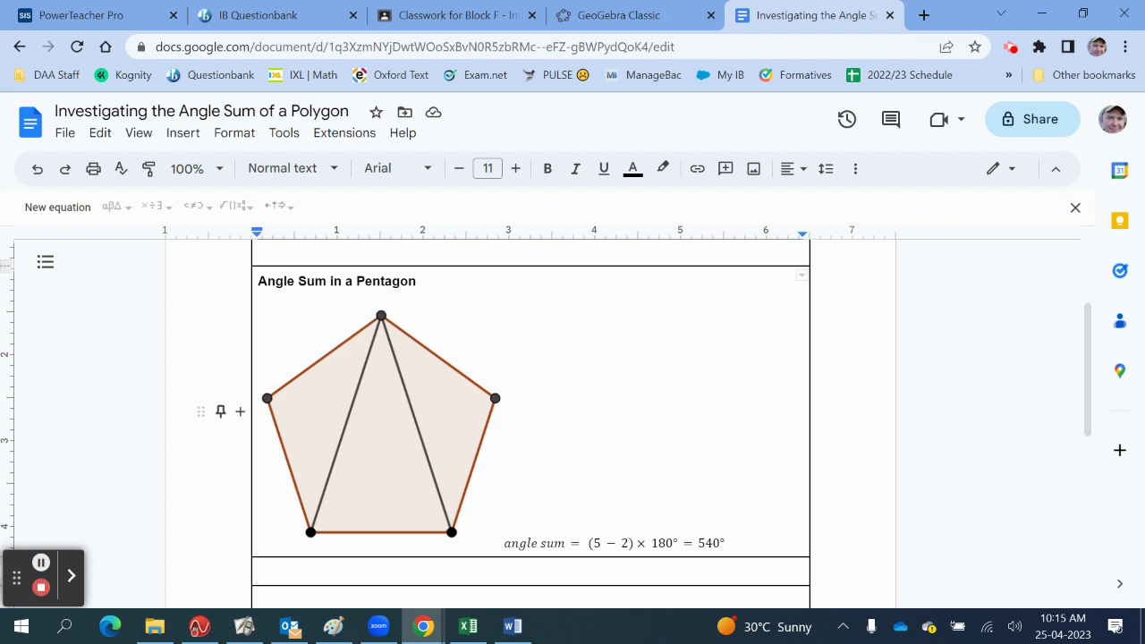
{"action": "left_click", "coordinate": [378, 361]}
{"action": "key", "text": "ctrl+a"}
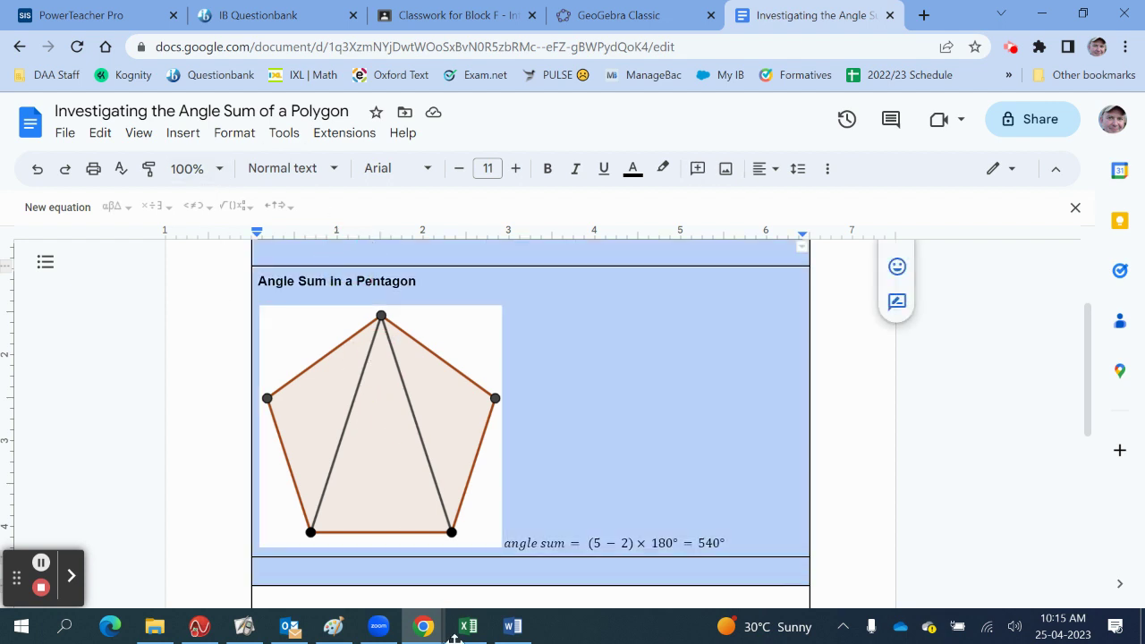
{"action": "scroll", "coordinate": [514, 581], "scroll_direction": "down", "scroll_amount": 2}
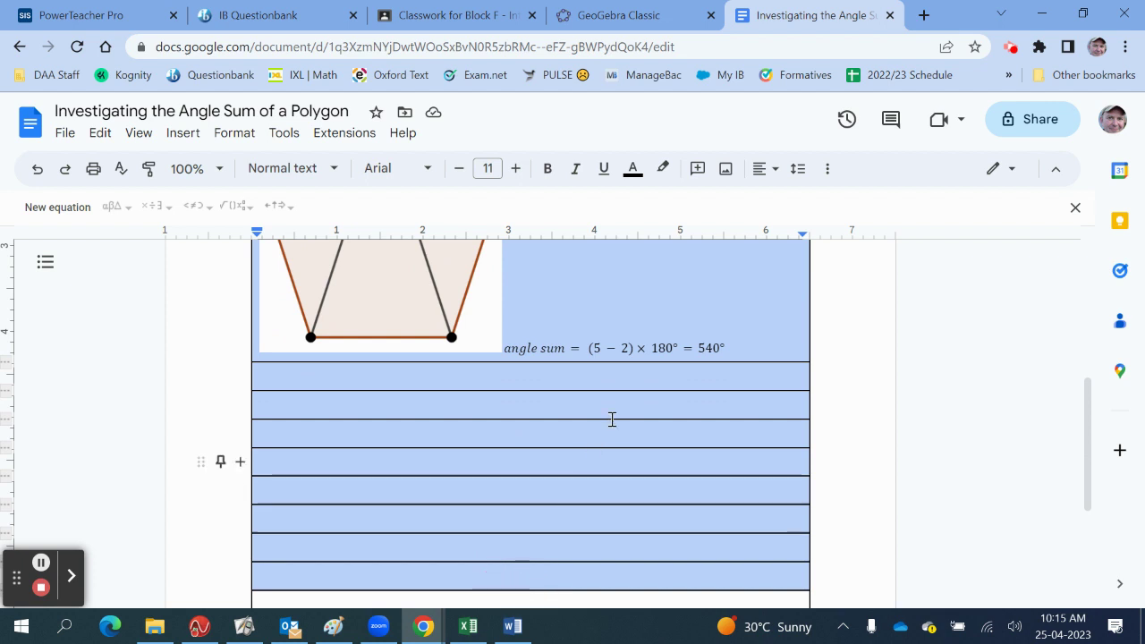
{"action": "left_click", "coordinate": [610, 361]}
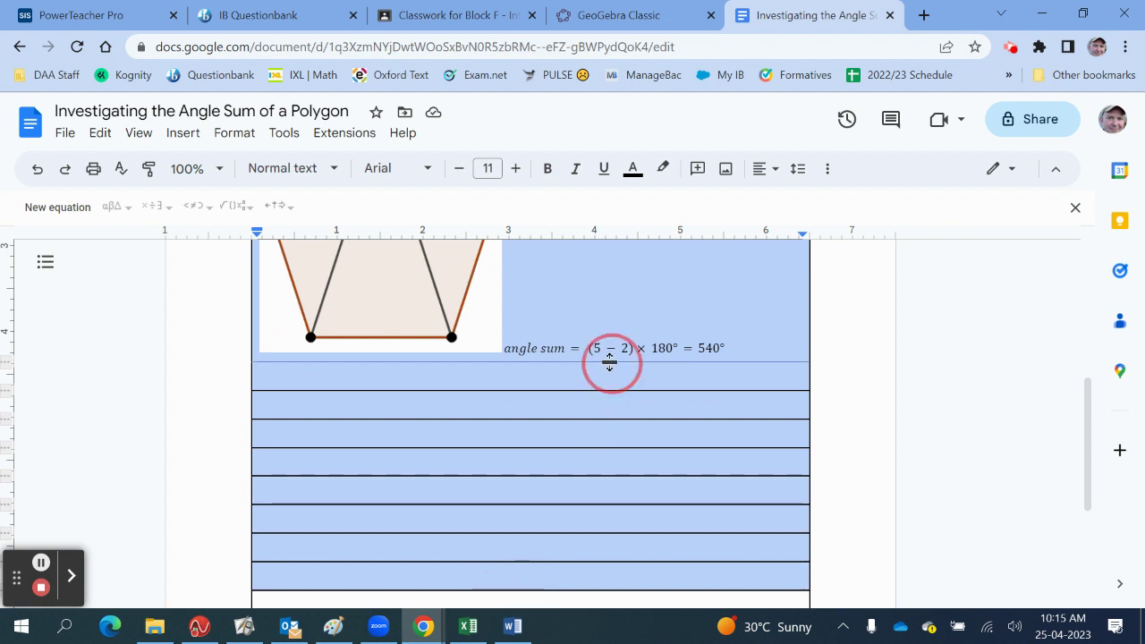
{"action": "left_click_drag", "start_coordinate": [609, 361], "coordinate": [613, 385]}
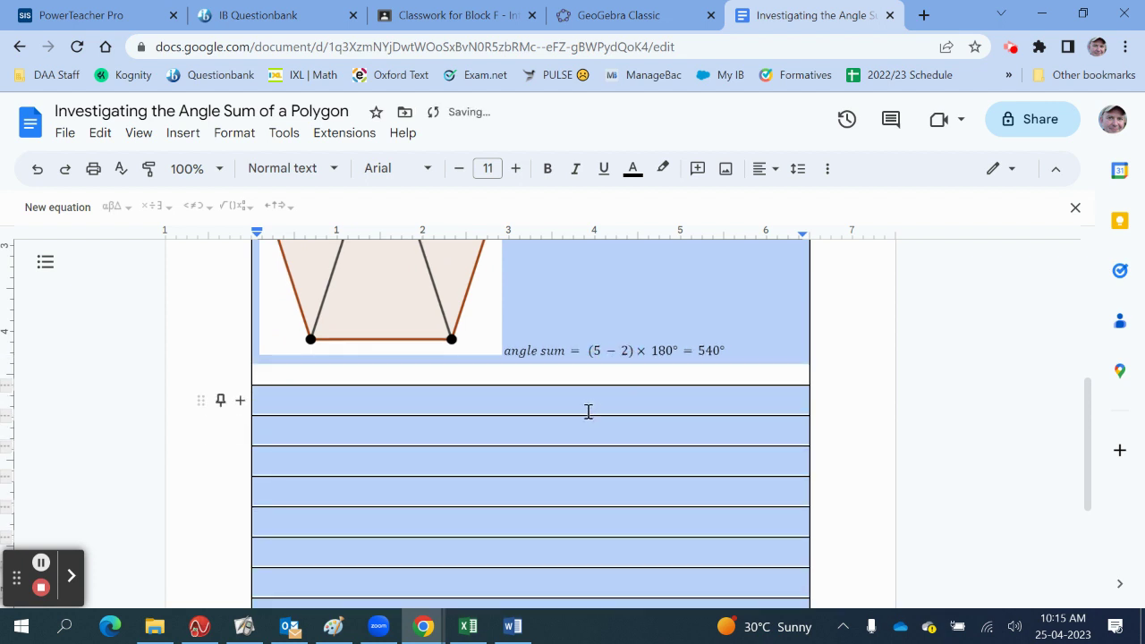
Set the table border colour to white, then deselect the table and return to the top
{"action": "left_click", "coordinate": [829, 172]}
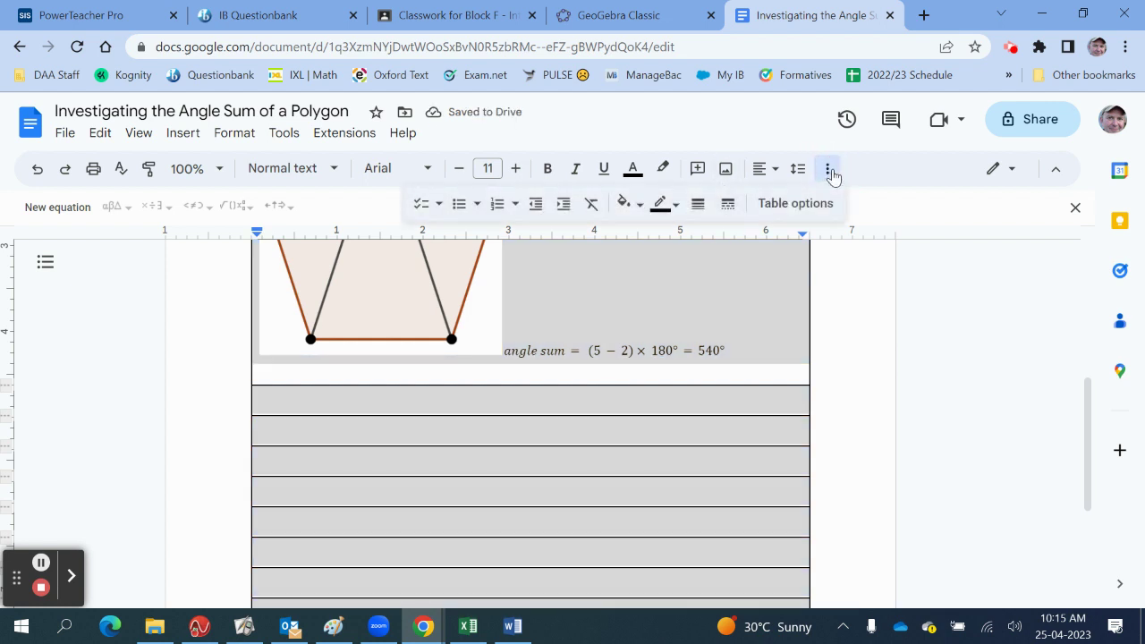
{"action": "left_click", "coordinate": [664, 208]}
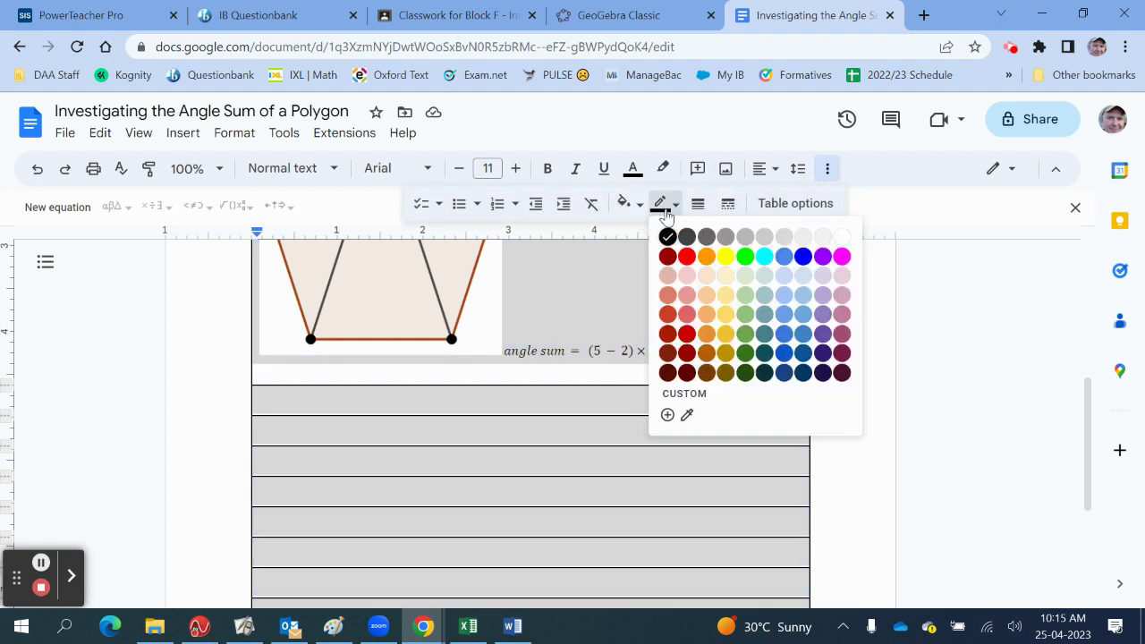
{"action": "left_click", "coordinate": [842, 237]}
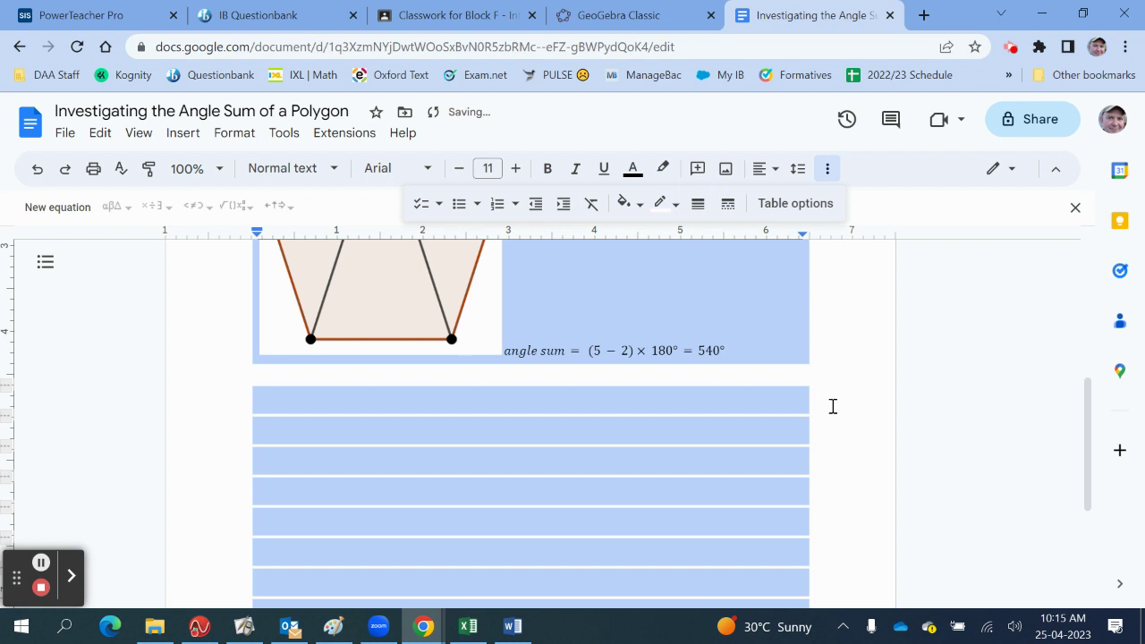
{"action": "scroll", "coordinate": [832, 407], "scroll_direction": "up", "scroll_amount": 2}
{"action": "scroll", "coordinate": [832, 407], "scroll_direction": "down", "scroll_amount": 3}
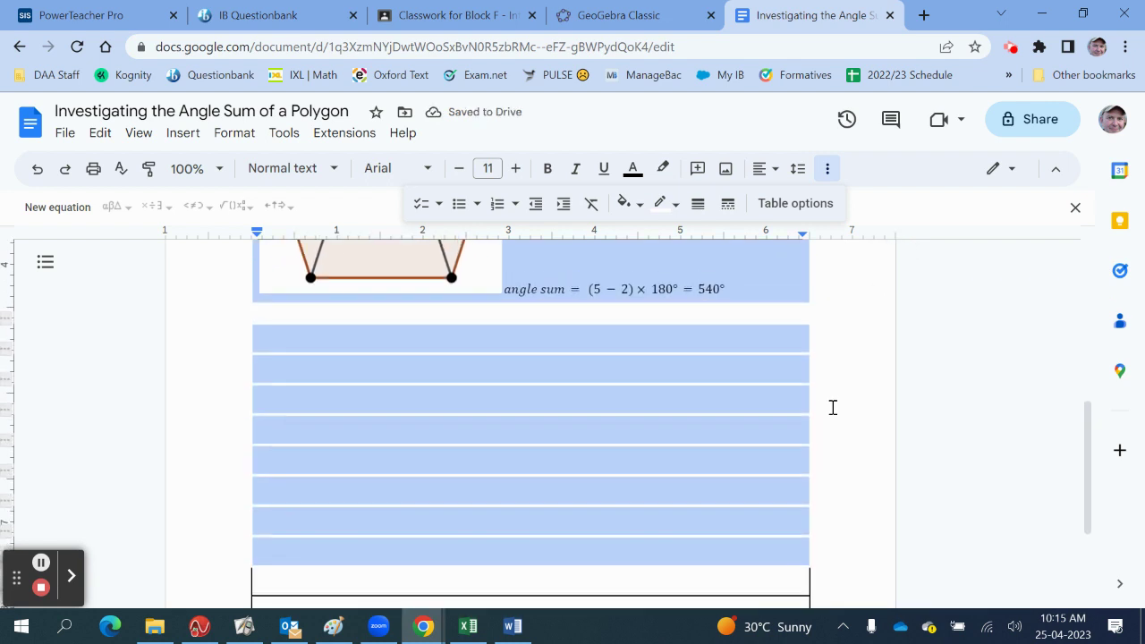
{"action": "scroll", "coordinate": [832, 407], "scroll_direction": "up", "scroll_amount": 1}
{"action": "left_click", "coordinate": [833, 407]}
{"action": "scroll", "coordinate": [832, 407], "scroll_direction": "up", "scroll_amount": 3}
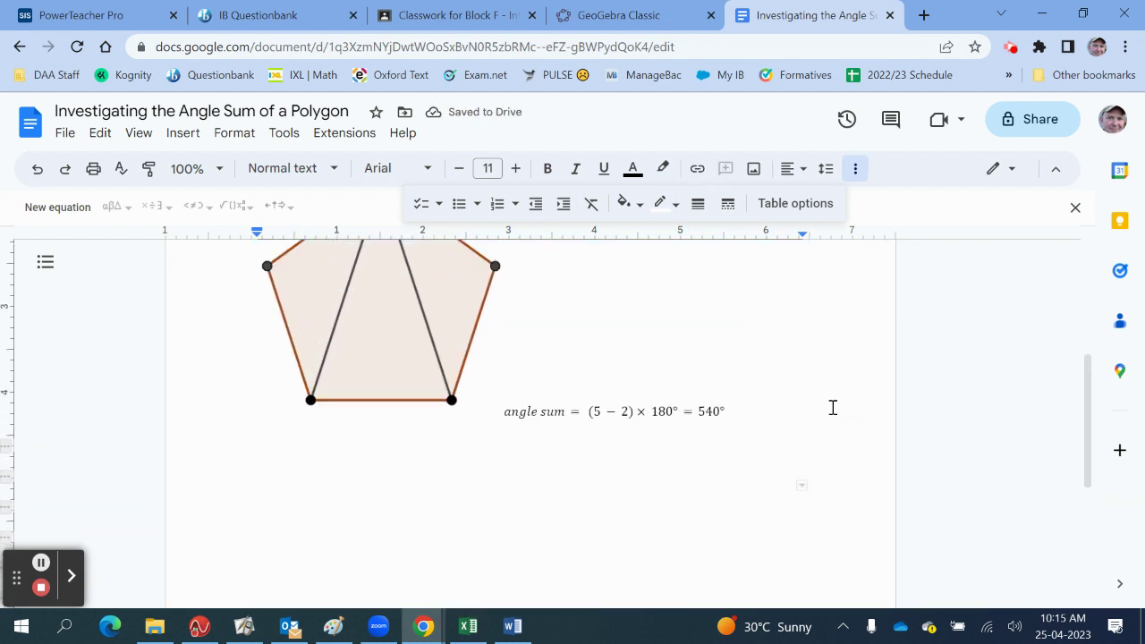
{"action": "scroll", "coordinate": [832, 407], "scroll_direction": "up", "scroll_amount": 3}
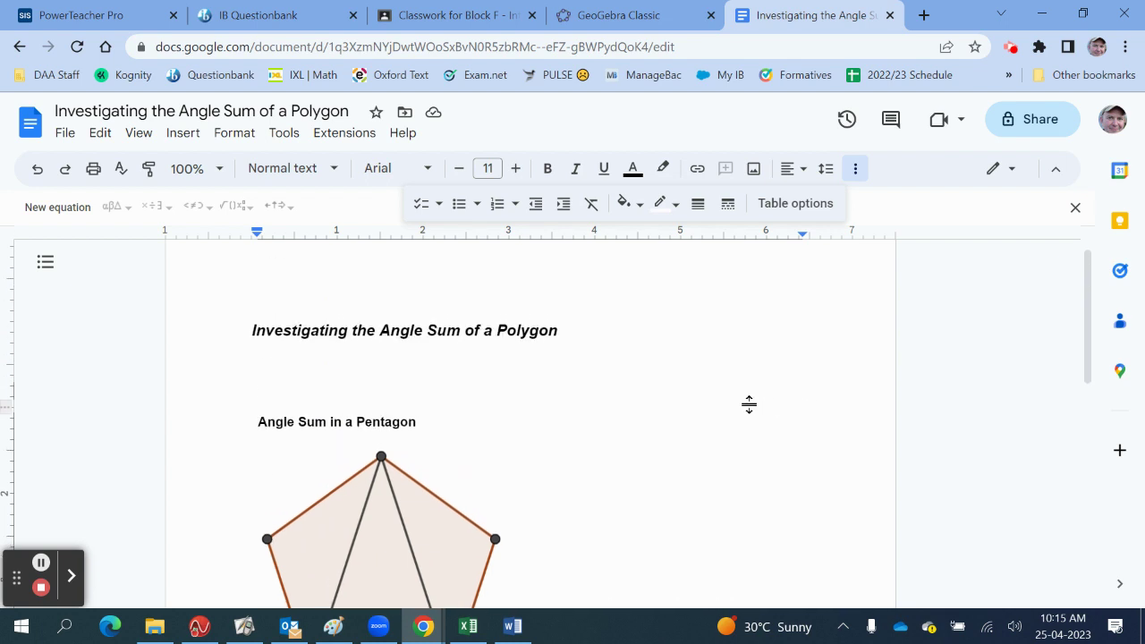
Zoom the page to 75% and put the cursor on the empty line below the image
{"action": "left_click", "coordinate": [221, 170]}
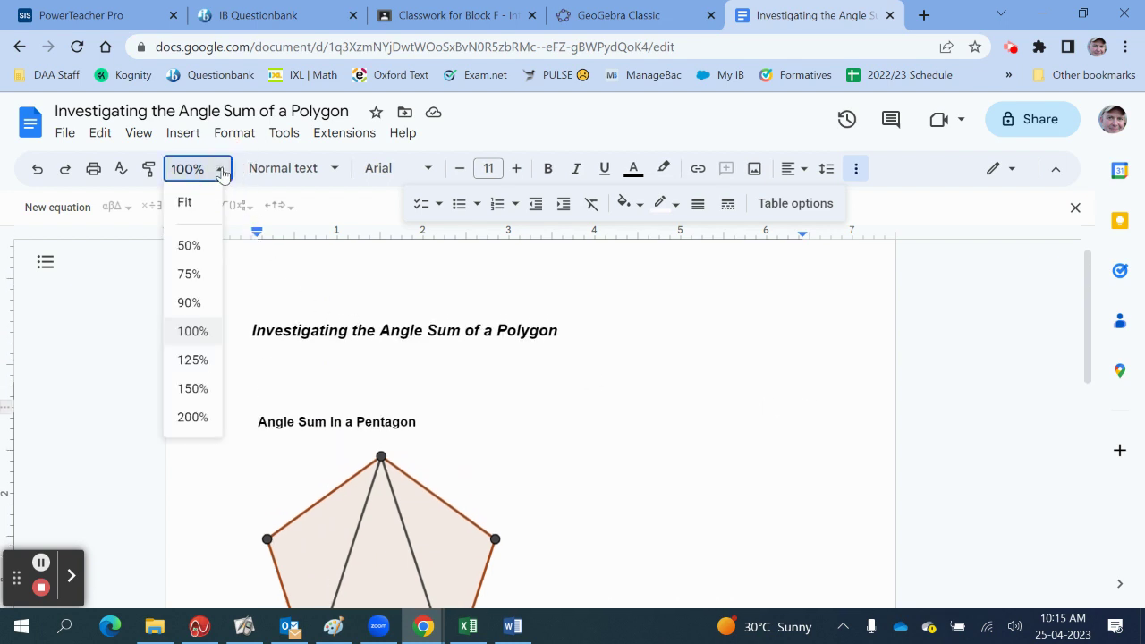
{"action": "left_click", "coordinate": [190, 274]}
{"action": "scroll", "coordinate": [552, 425], "scroll_direction": "down", "scroll_amount": 4}
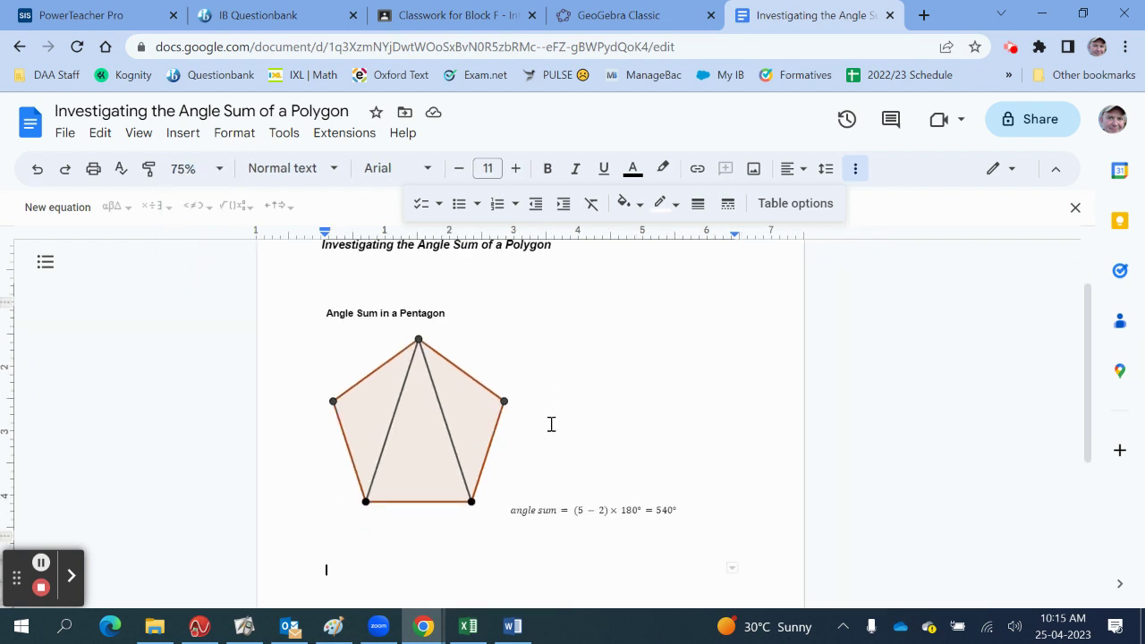
{"action": "scroll", "coordinate": [551, 424], "scroll_direction": "up", "scroll_amount": 2}
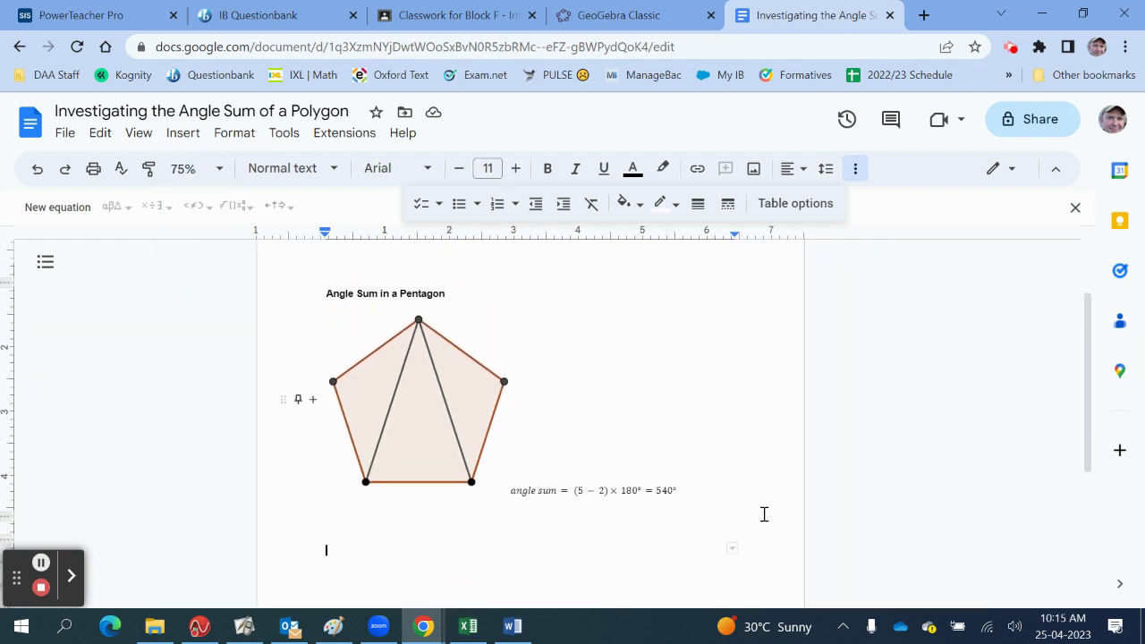
{"action": "left_click", "coordinate": [795, 582]}
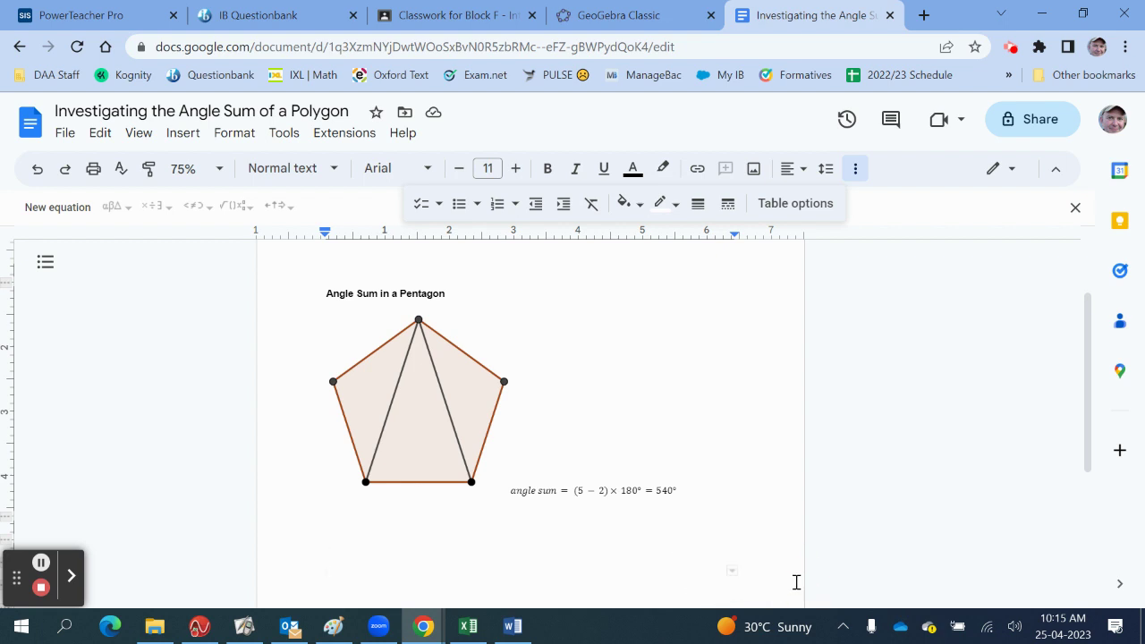